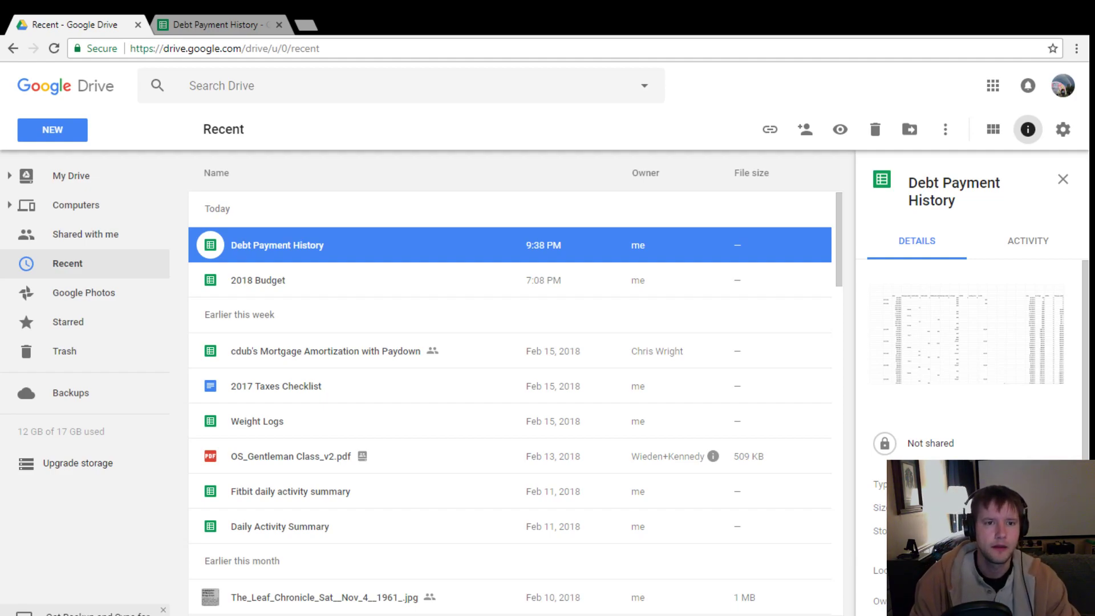
- Look over the new-file options in Drive and switch to the open Debt Payment History spreadsheet
left_click(37, 138)
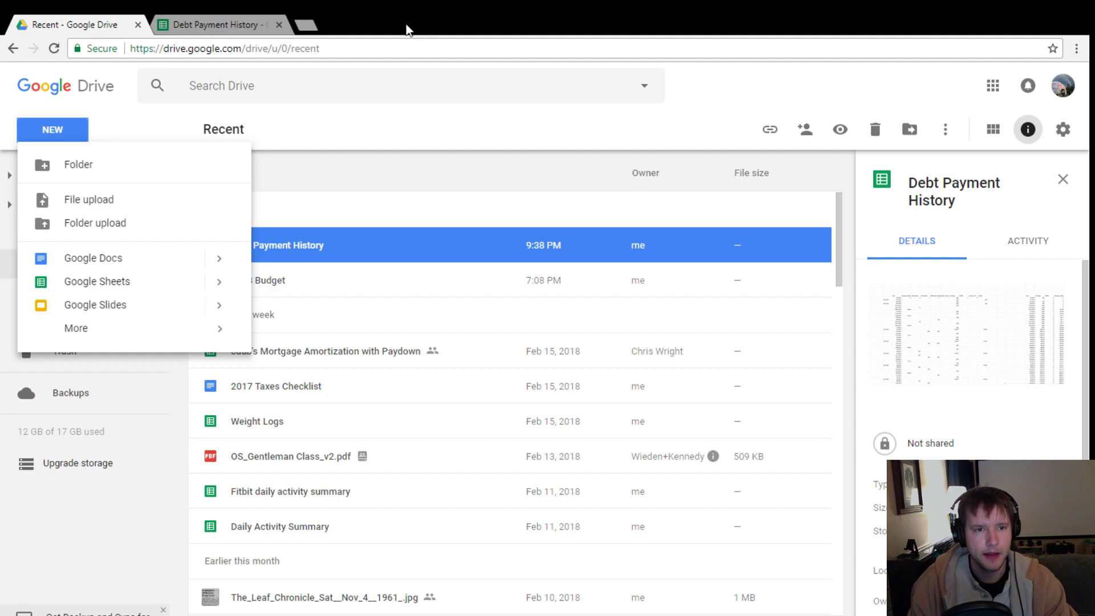
left_click(383, 207)
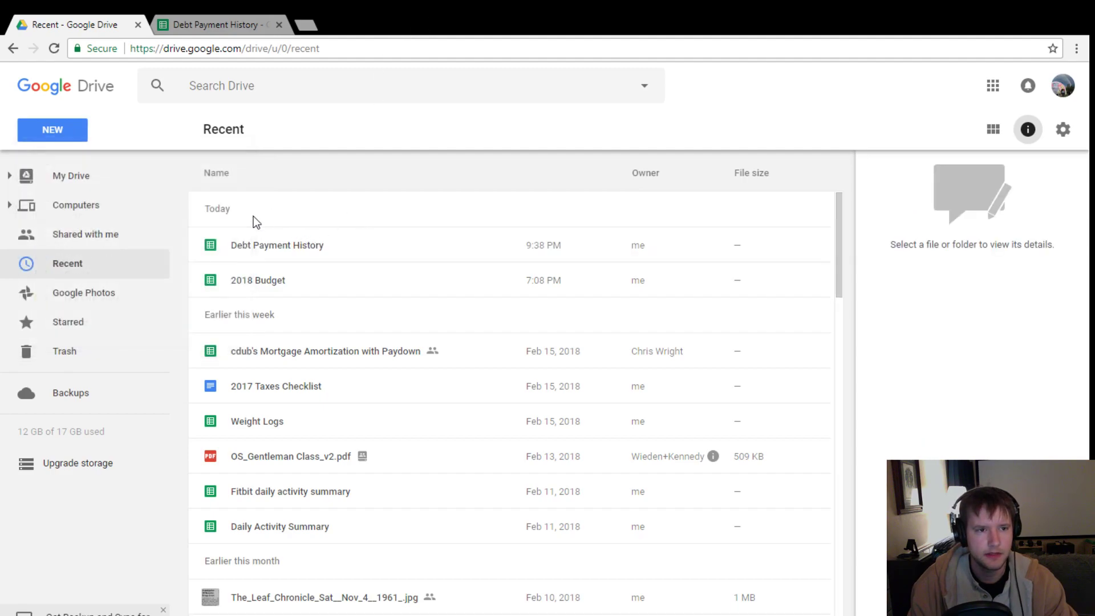
left_click(214, 25)
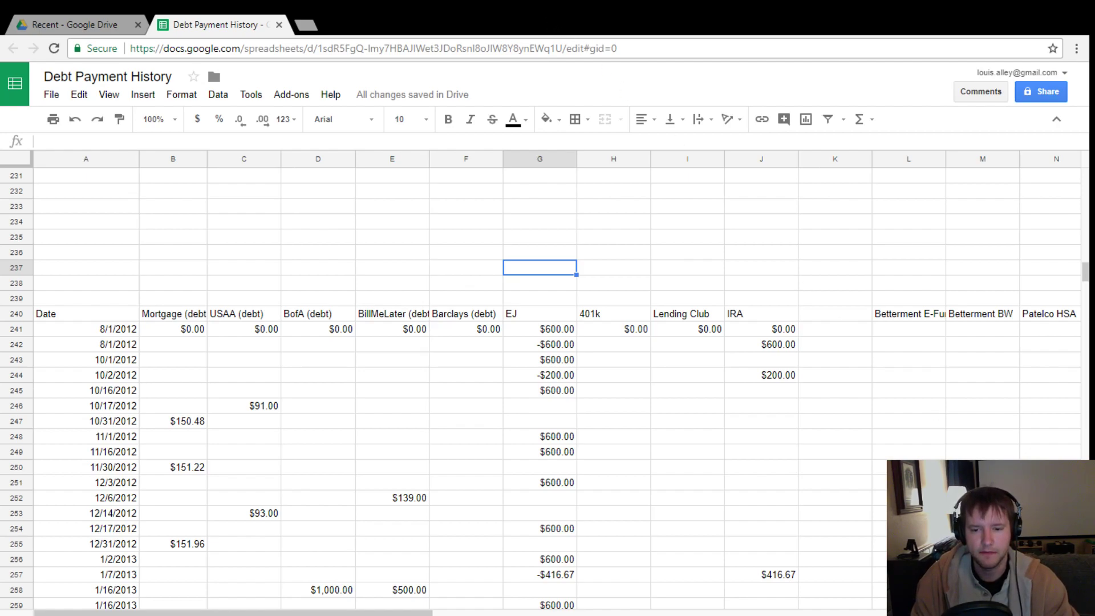
mouse_move(1090, 615)
left_mouse_down()
mouse_move(717, 615)
mouse_move(1094, 615)
mouse_move(1089, 608)
left_mouse_up()
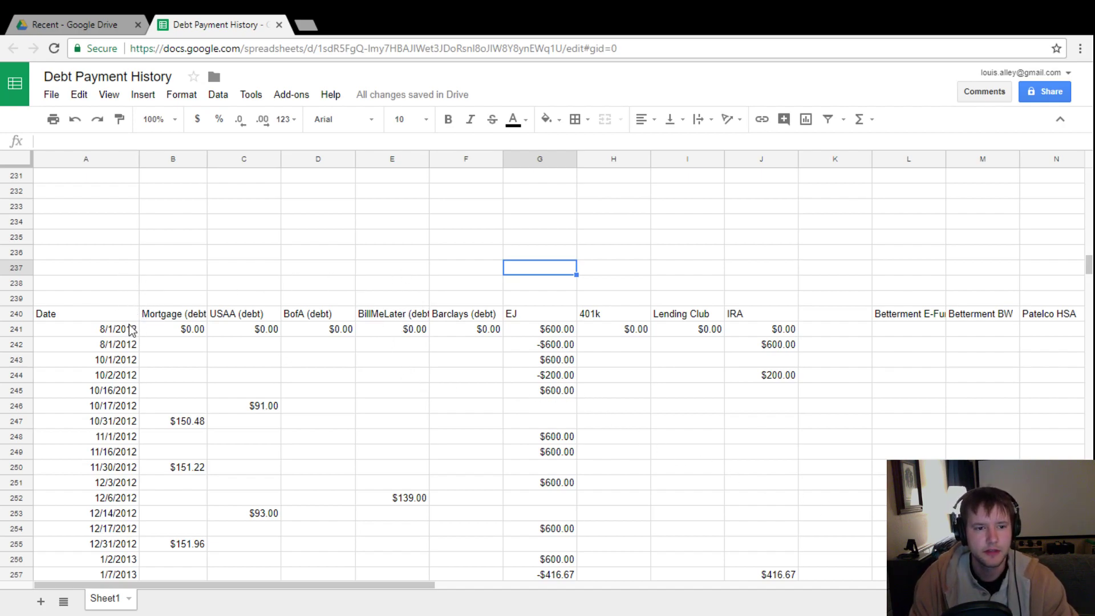
- Examine the first 8/1/2012 row in the payment history, from its date across the debt accounts to the EJ column
left_click(108, 332)
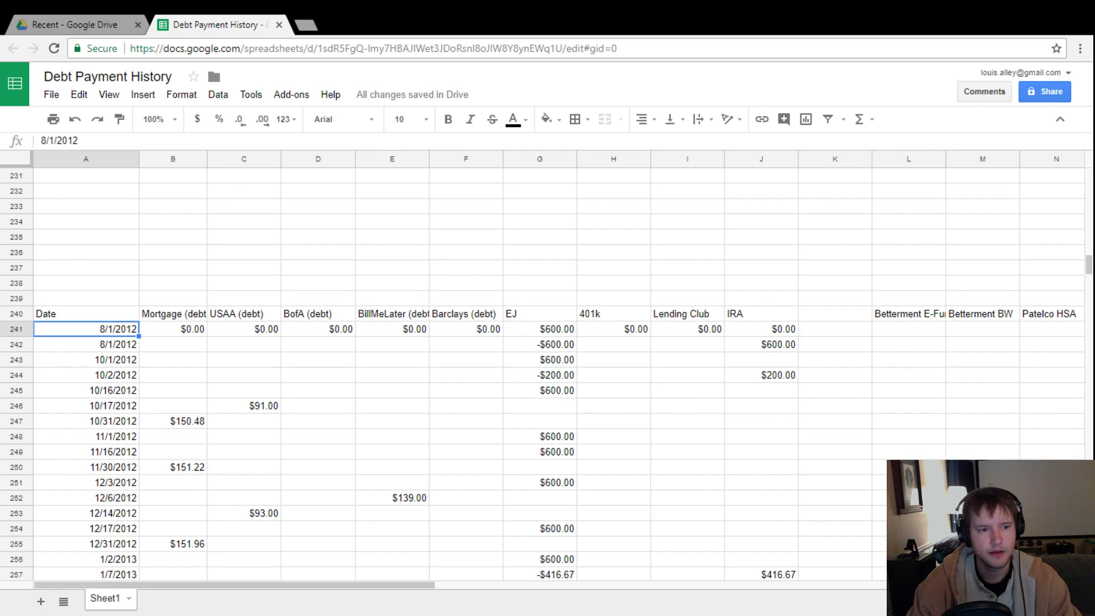
key("Right")
key("Right")
key("Right")
key("Right")
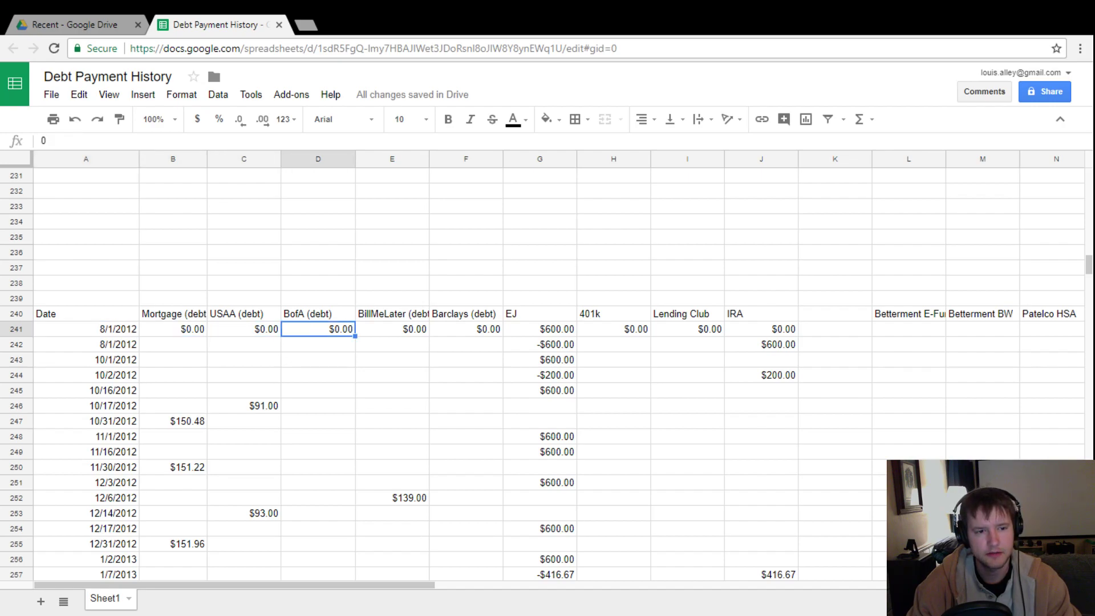
key("Left")
key("Right")
key("Right")
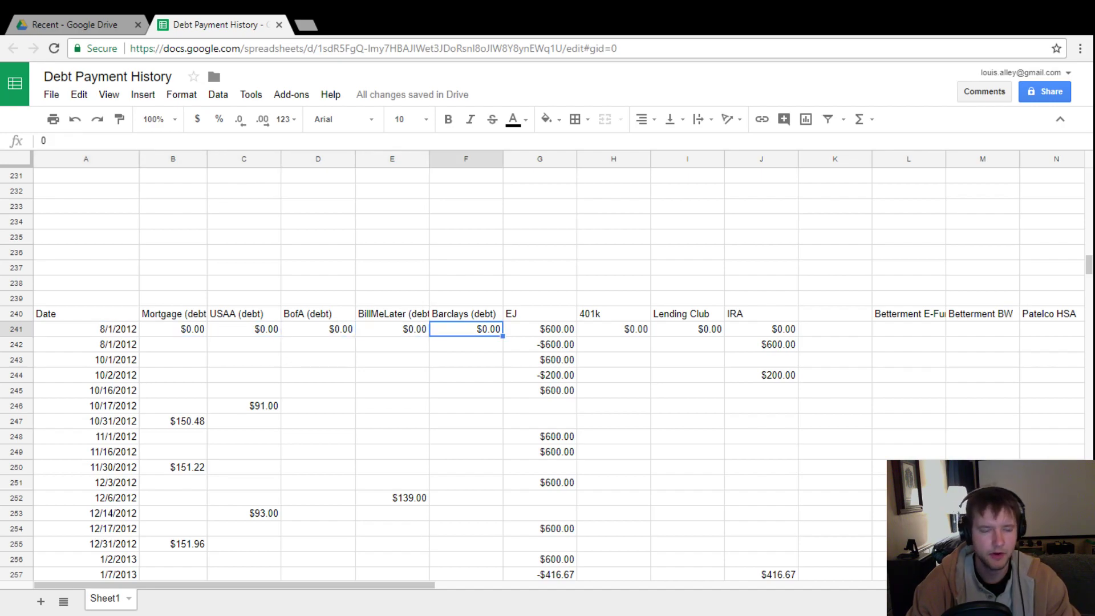
key("Left")
key("Left")
key("Left")
key("Left")
key("Left")
key("Right")
key("Right")
key("Right")
key("Right")
key("Right")
key("Right")
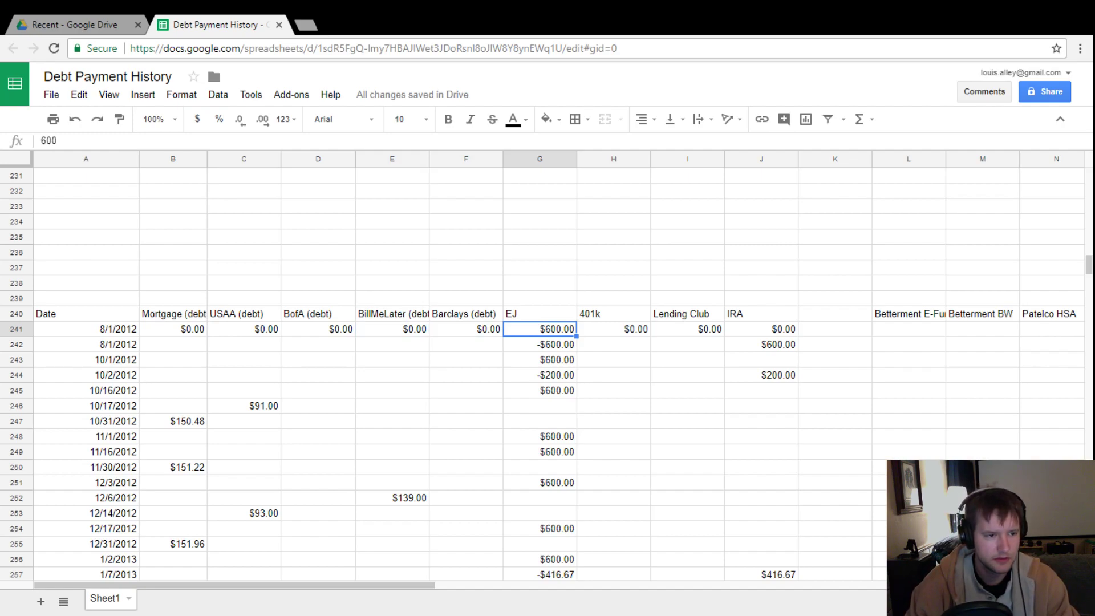
- Compare the first two EJ entries and inspect the first row's savings and investment columns from 401k through Betterment BW
left_click(539, 344)
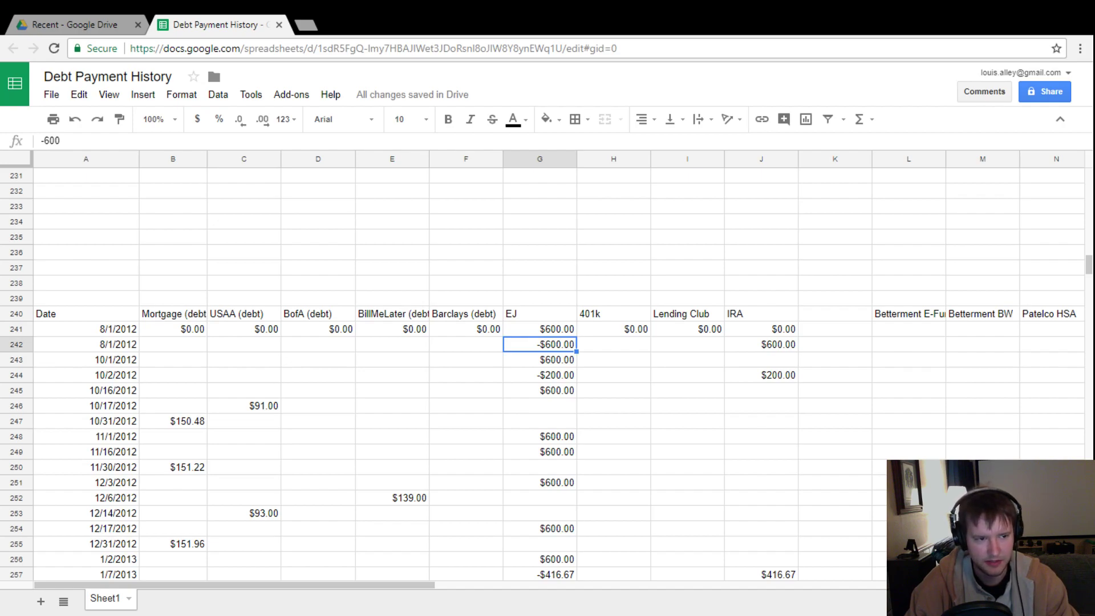
left_click(540, 329)
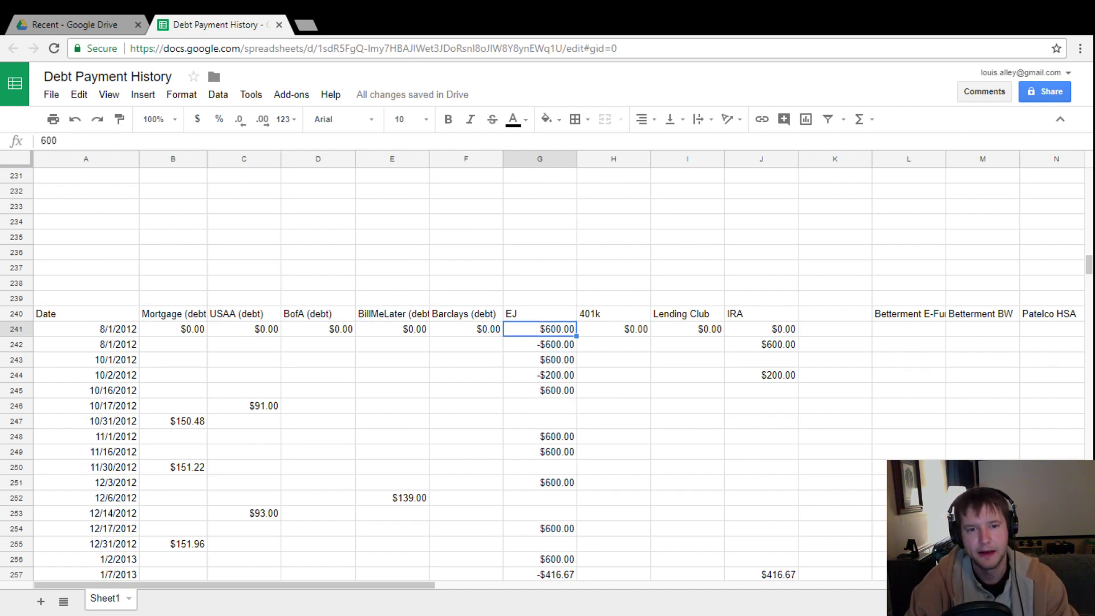
left_click(613, 329)
key("Right")
key("Right")
key("Right")
key("Right")
key("Right")
key("Right")
key("Right")
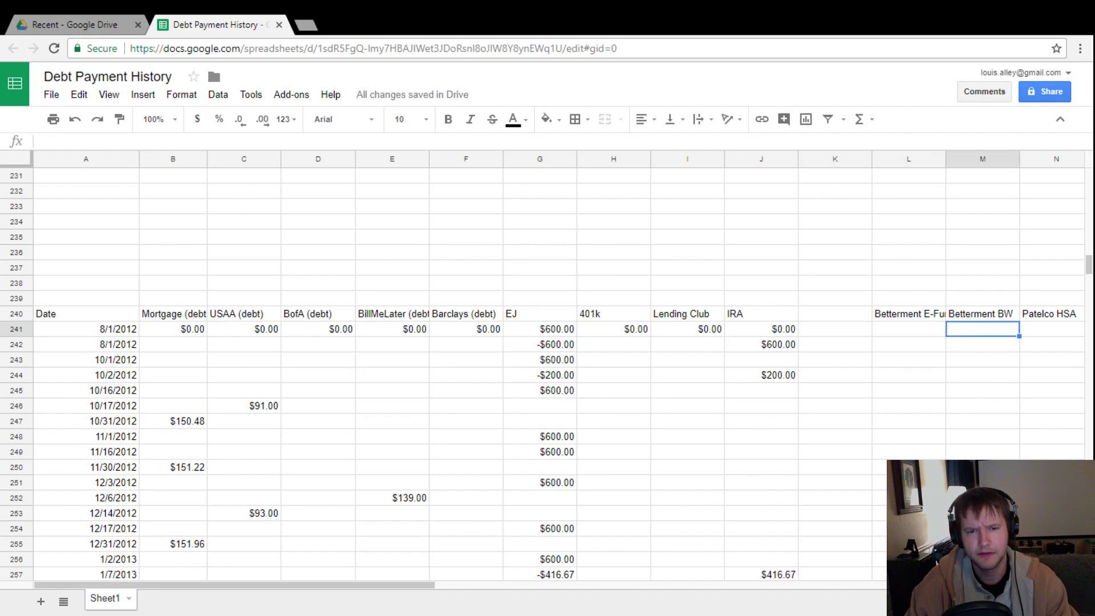
key("Left")
key("Left")
key("Left")
key("Left")
key("Left")
key("Left")
key("Left")
key("Left")
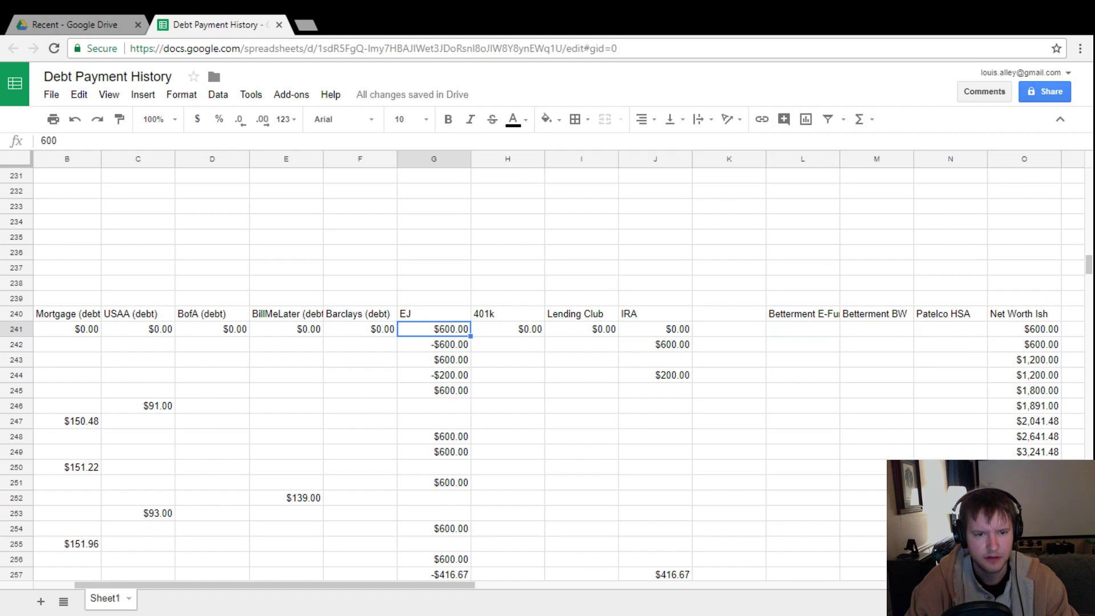
- Trace the first 8/1/2012 row again from its date to its EJ entry
key("Left")
key("Left")
key("Left")
key("Left")
key("Left")
key("Left")
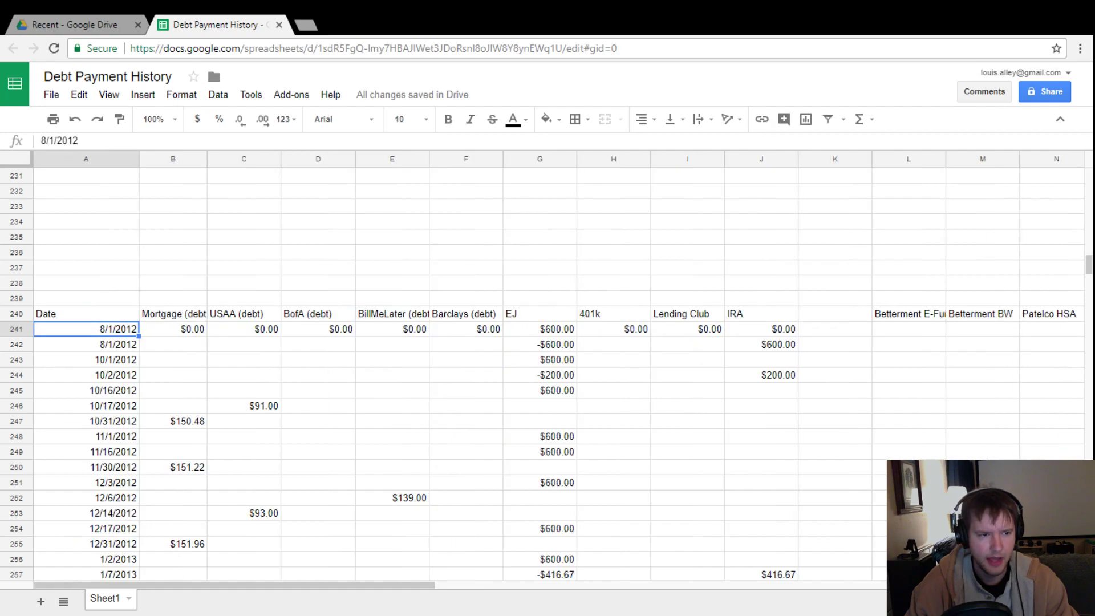
key("Right")
key("Right")
key("Right")
key("Right")
key("Right")
key("Right")
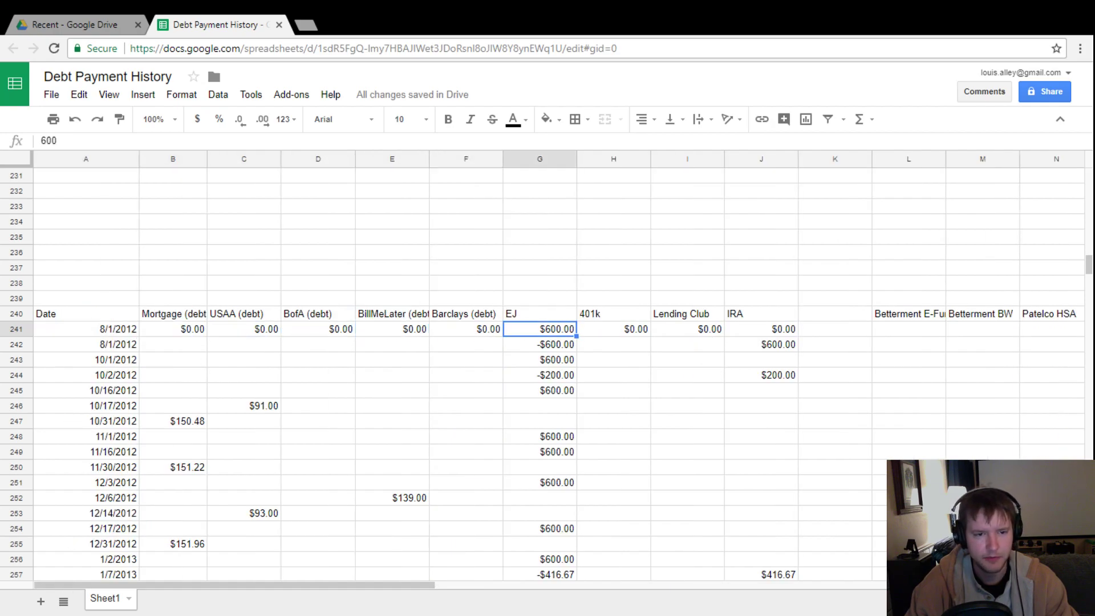
- Examine the second 8/1/2012 row, checking its EJ and IRA entries and its date
key("Down")
key("Left")
key("Right")
key("Right")
key("Right")
key("Right")
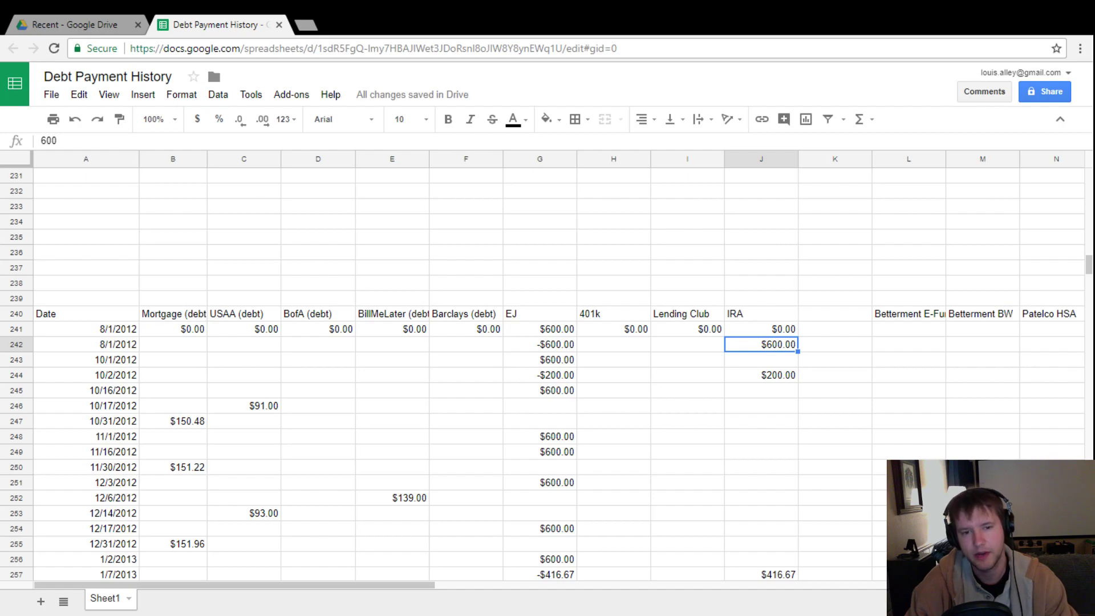
key("Left")
key("Left")
key("Left")
key("Left")
key("Left")
key("Left")
key("Left")
key("Left")
key("Left")
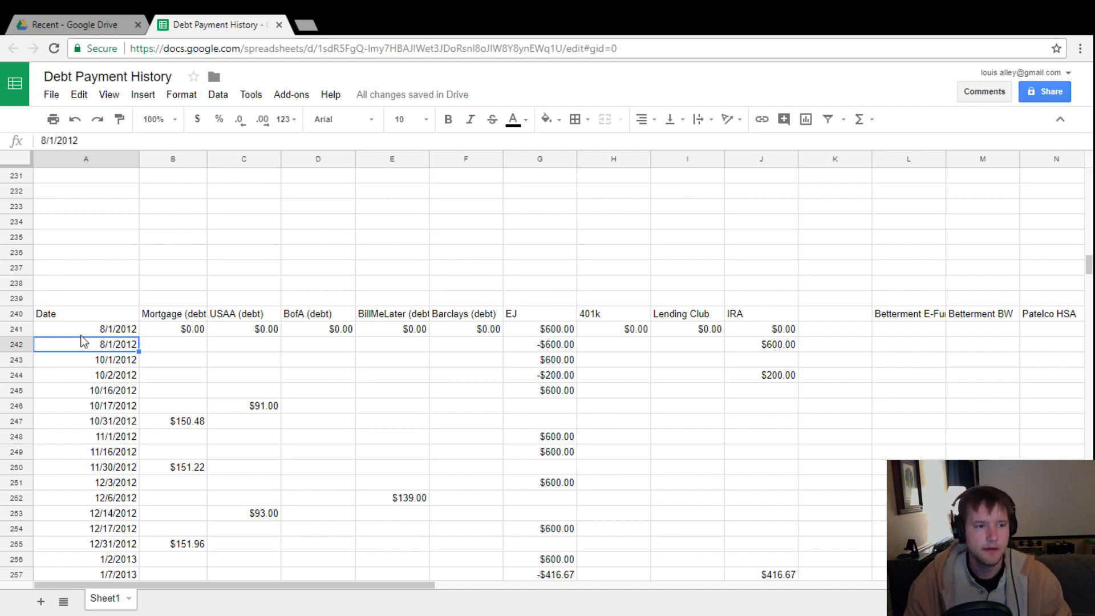
- Review the column headers from Date through 401k, and check the date and EJ entry of the second 8/1/2012 row
left_click(79, 312)
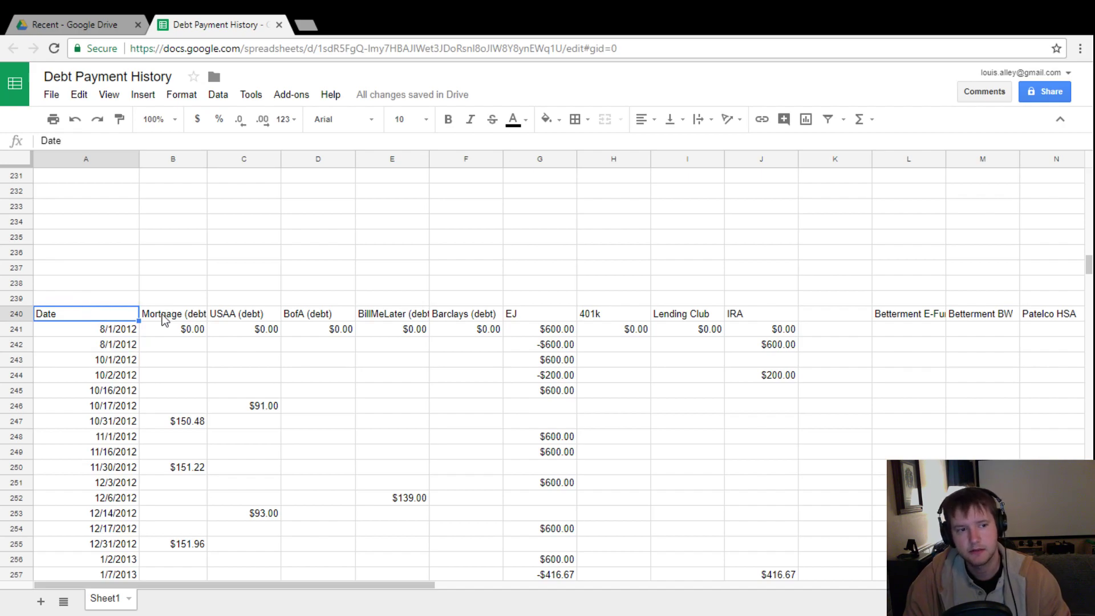
left_click(181, 317)
left_click(249, 315)
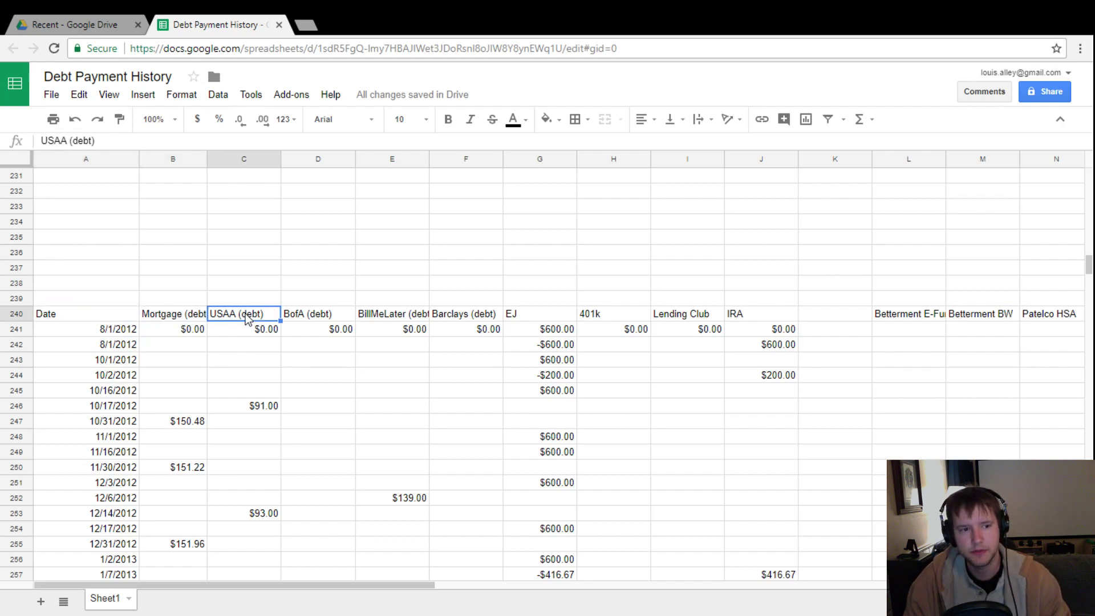
left_click(312, 317)
left_click(391, 316)
left_click(456, 318)
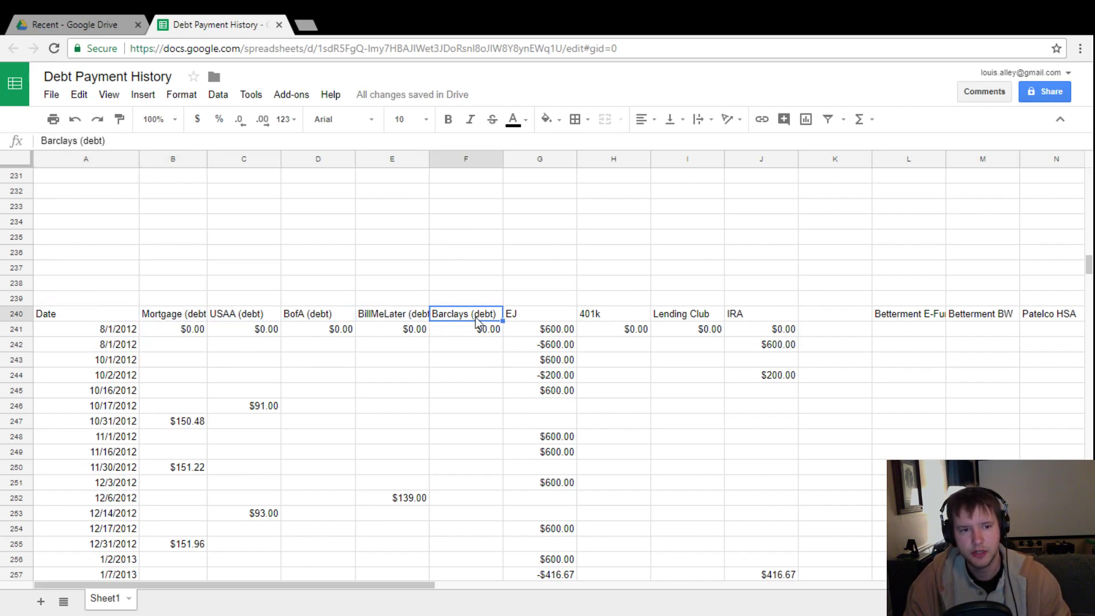
left_click(532, 315)
left_click(597, 314)
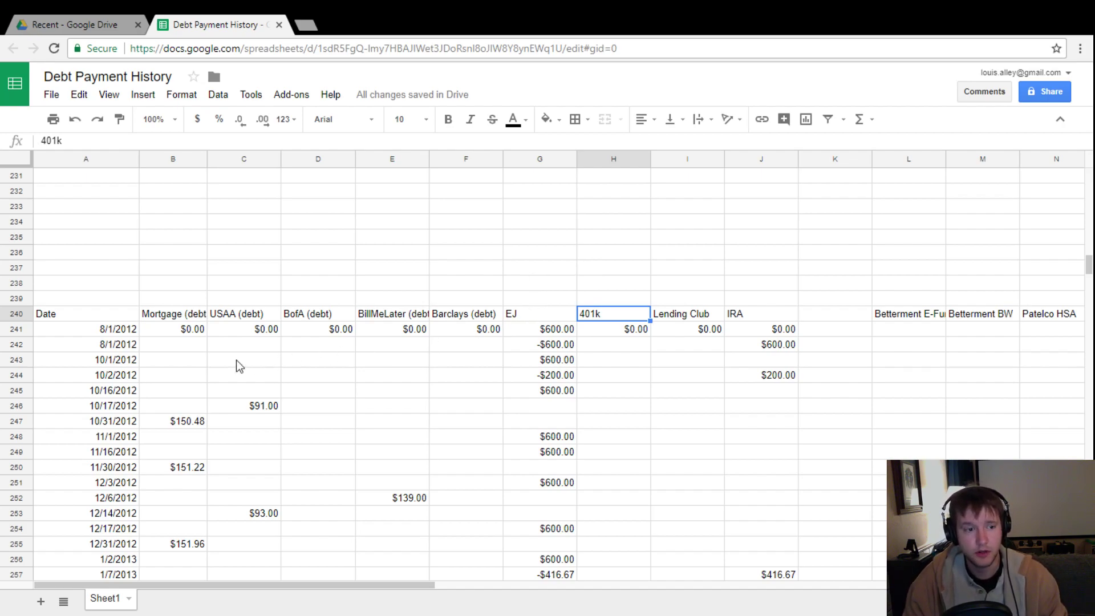
left_click(123, 347)
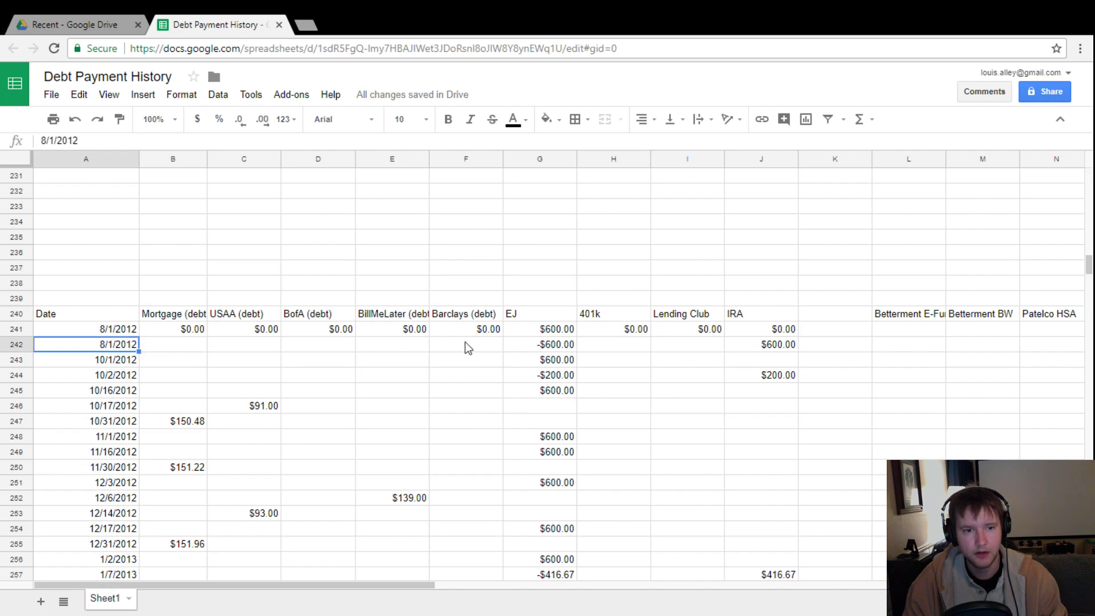
left_click(543, 349)
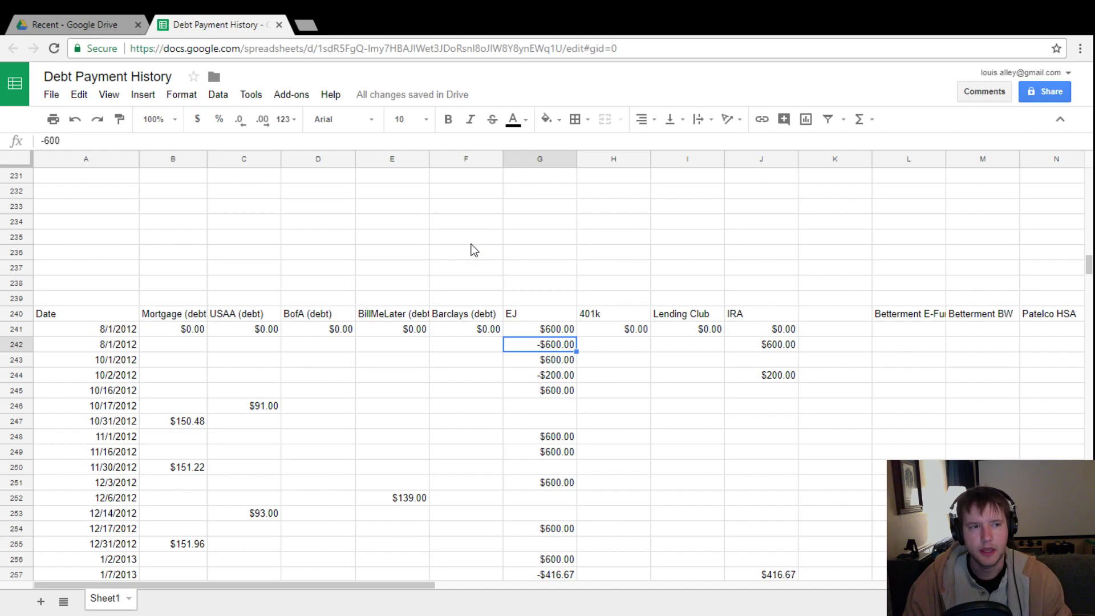
- Review each account header in row 240, from Mortgage (debt) through Patelco HSA
scroll(471, 251, "down", 1)
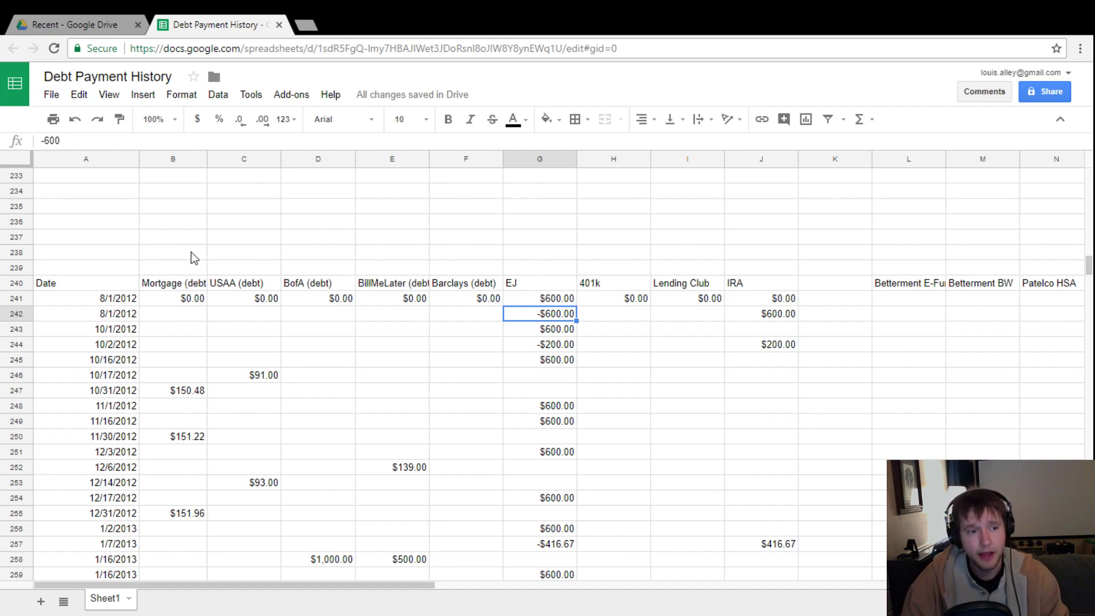
left_click(179, 285)
left_click(240, 288)
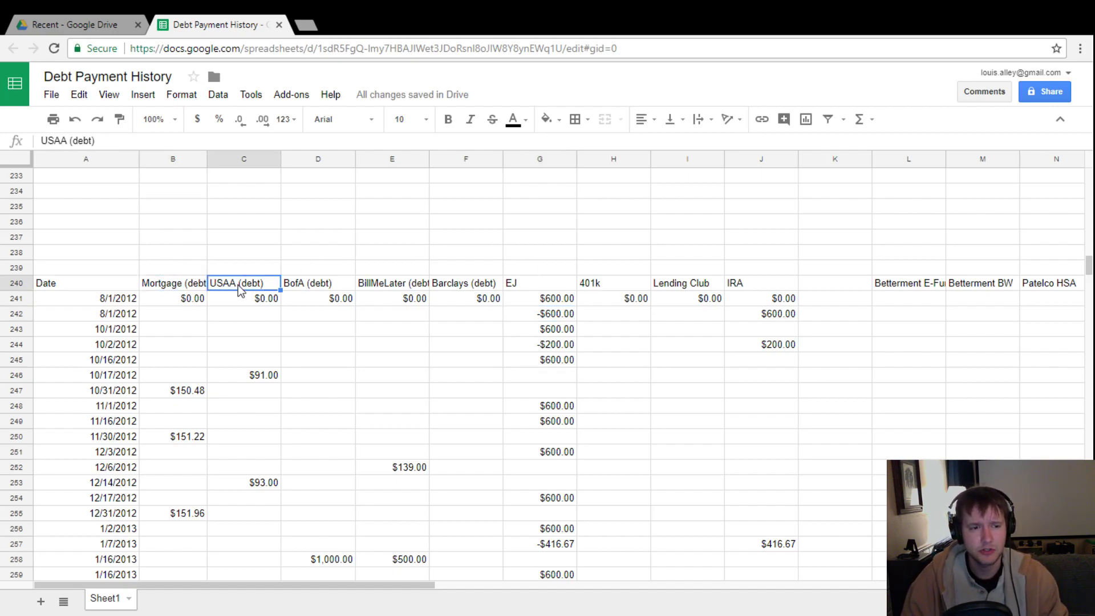
left_click(312, 288)
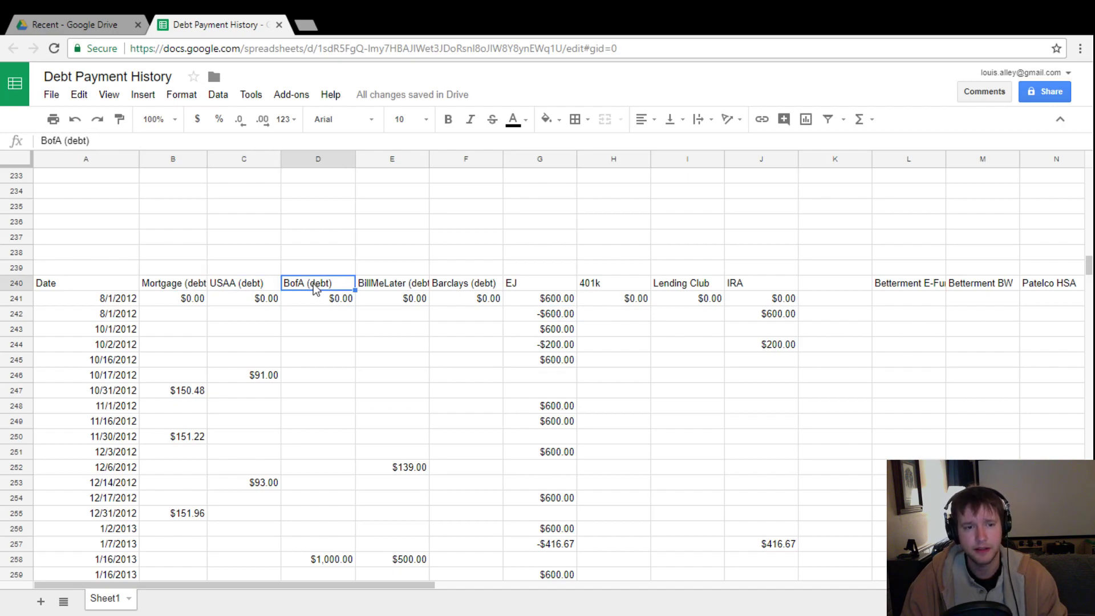
left_click(394, 288)
left_click(470, 287)
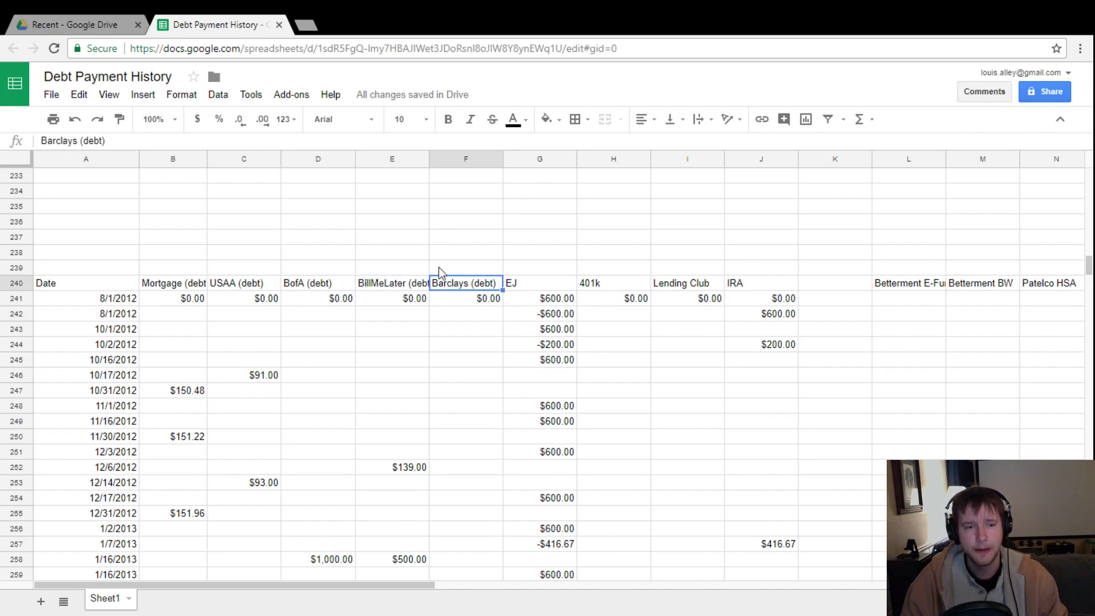
left_click(524, 282)
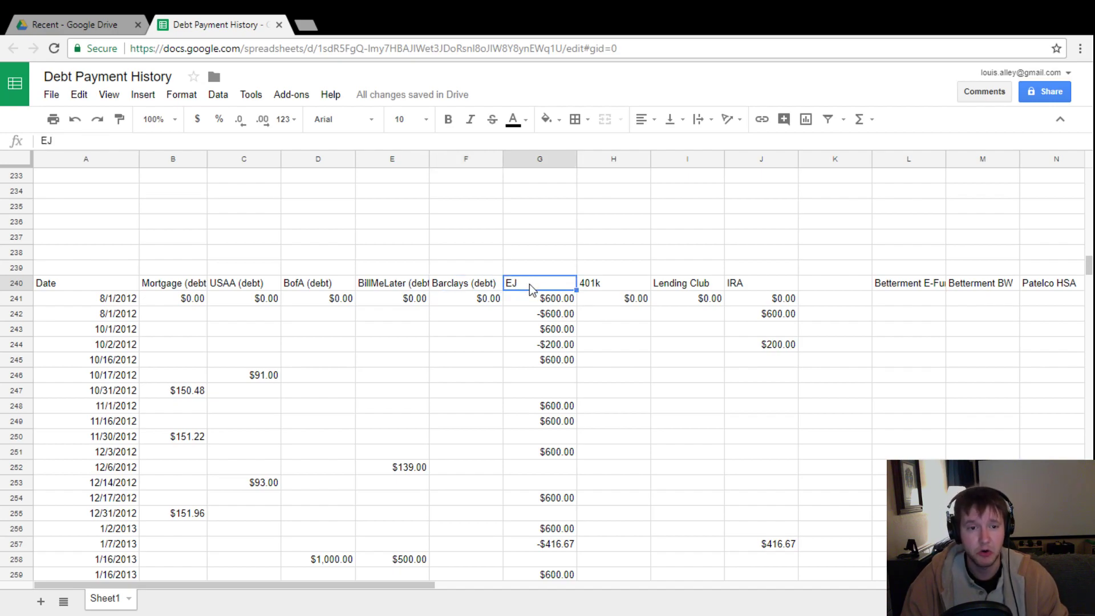
left_click(614, 281)
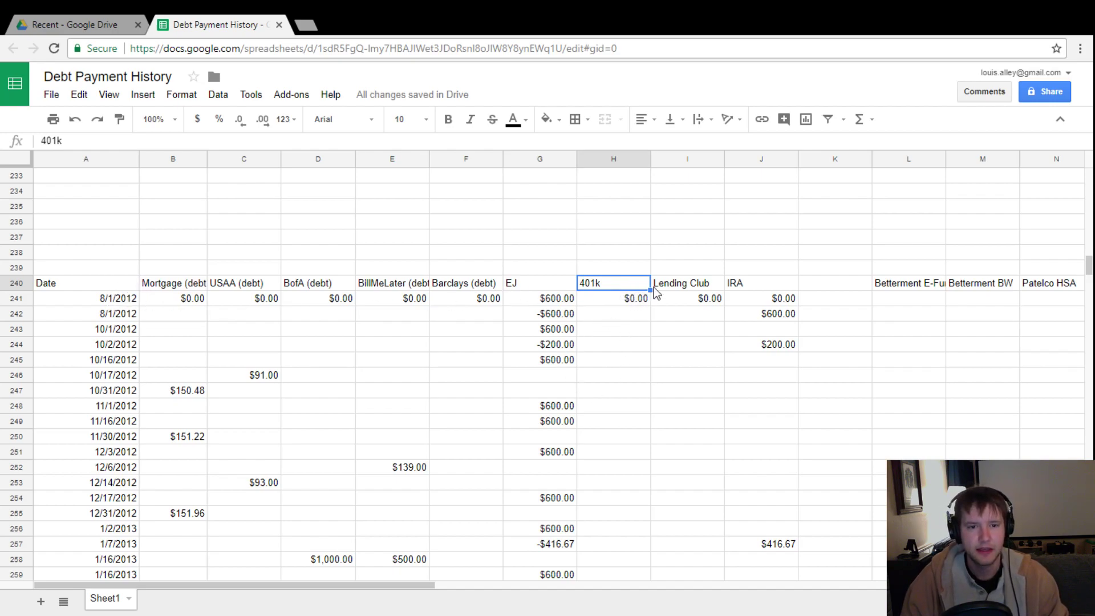
left_click(679, 279)
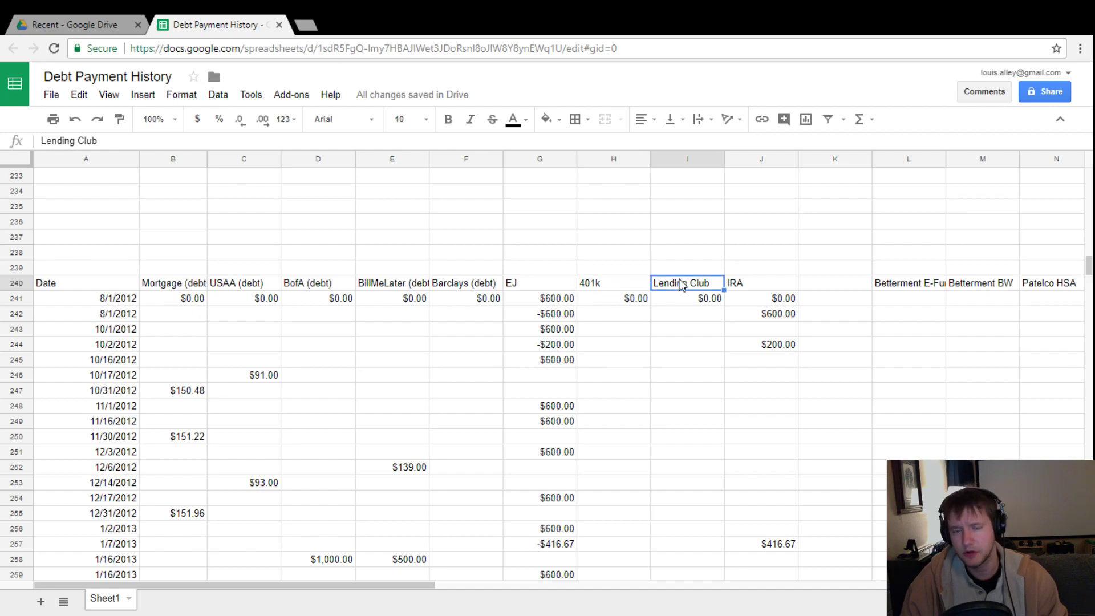
left_click(730, 280)
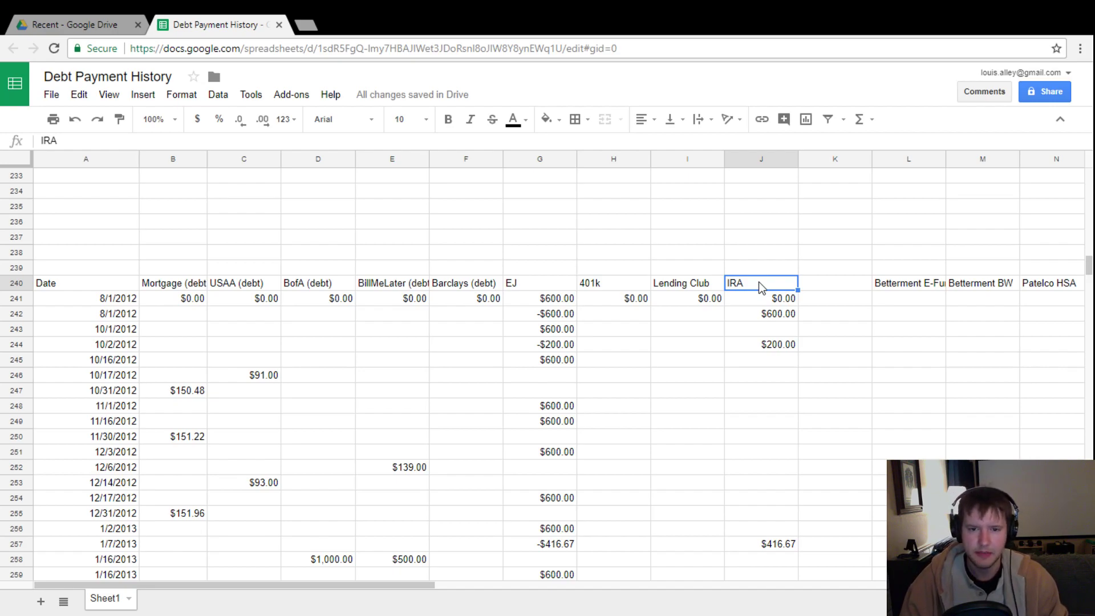
left_click(899, 281)
left_click(956, 285)
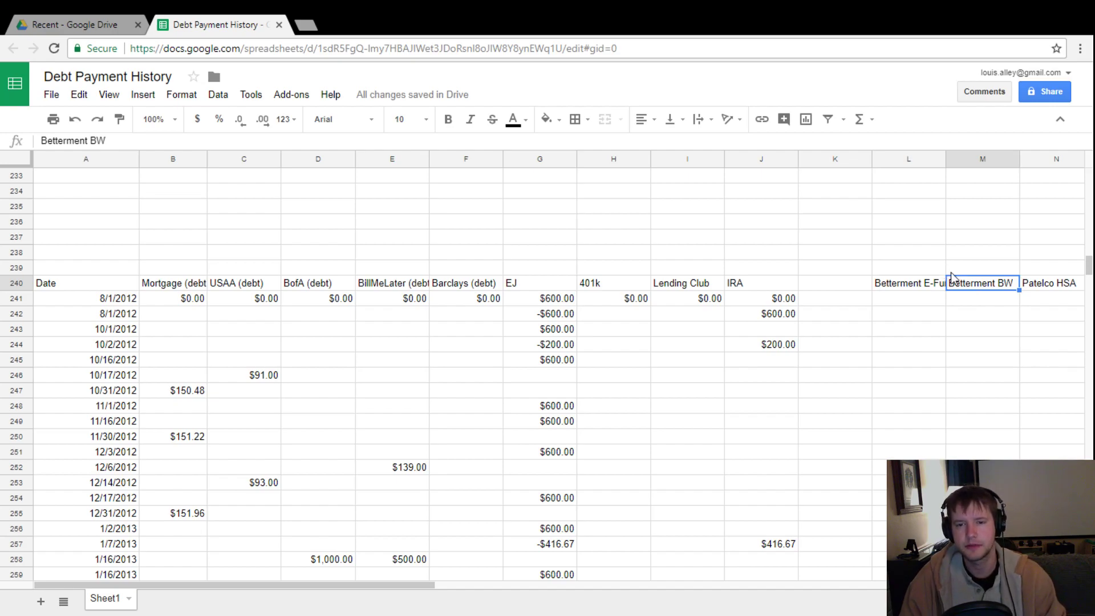
left_click(1050, 283)
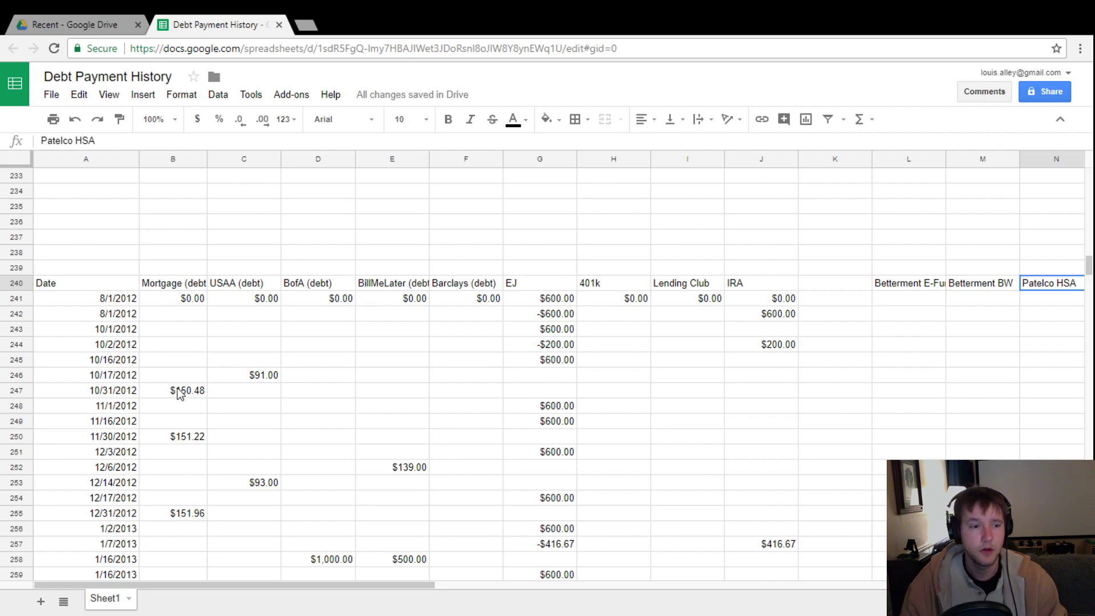
- Examine the mortgage payments and other account entries by date, from the Mortgage (debt) header down to the January 2017 rows
left_click(174, 284)
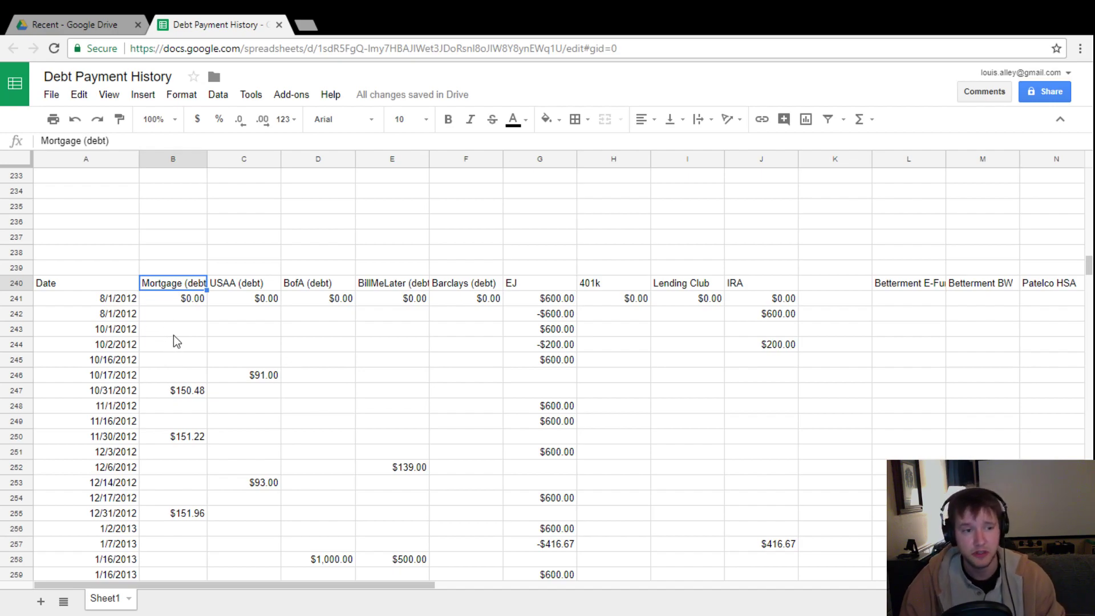
scroll(168, 332, "down", 6)
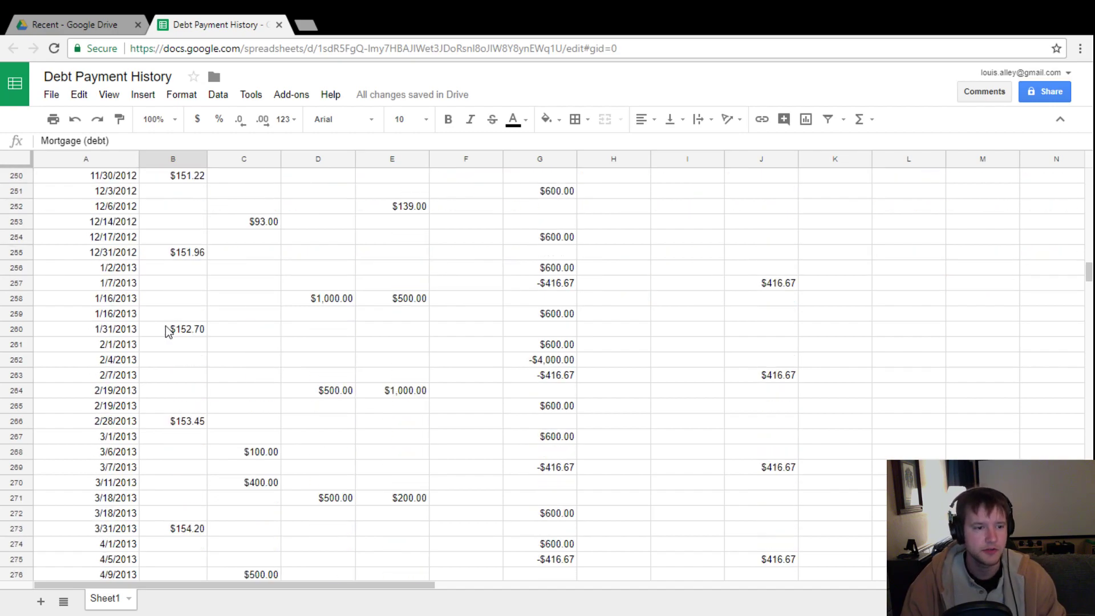
scroll(169, 333, "down", 7)
scroll(144, 359, "down", 7)
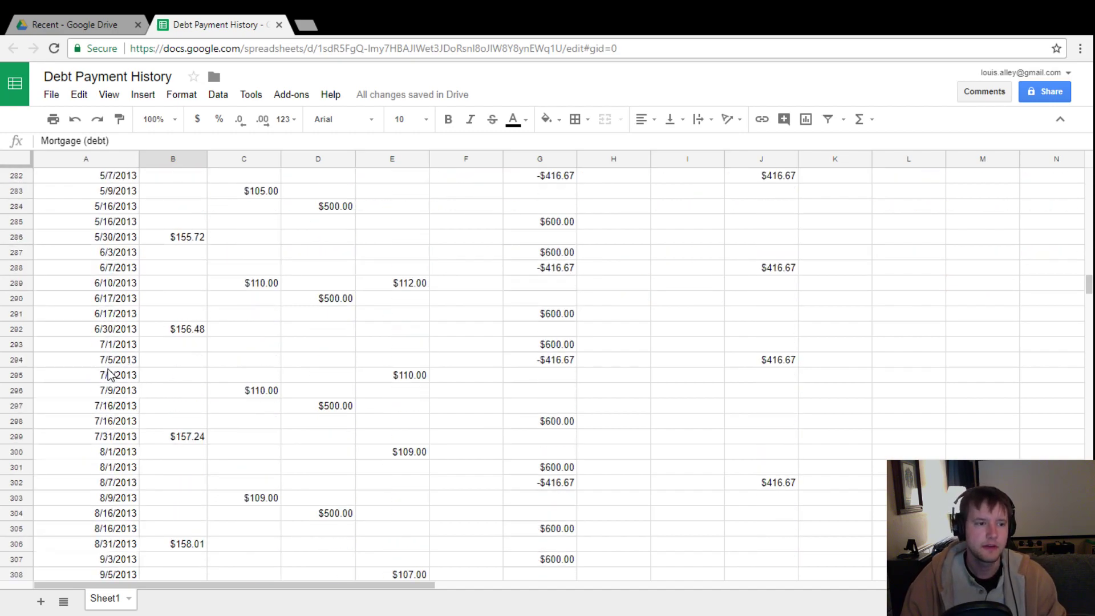
scroll(111, 359, "down", 15)
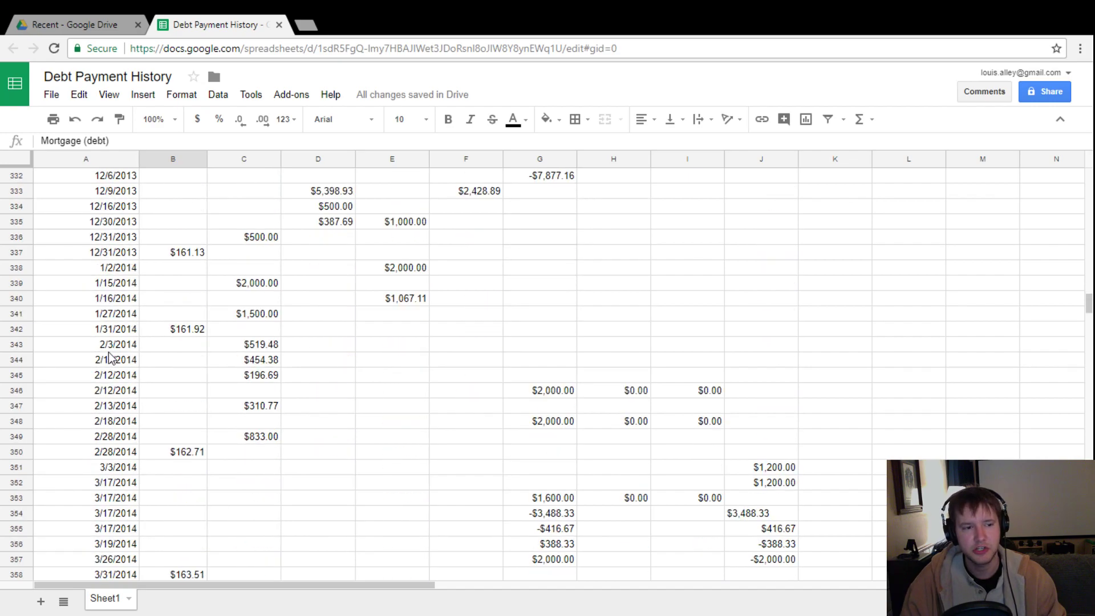
scroll(111, 358, "down", 7)
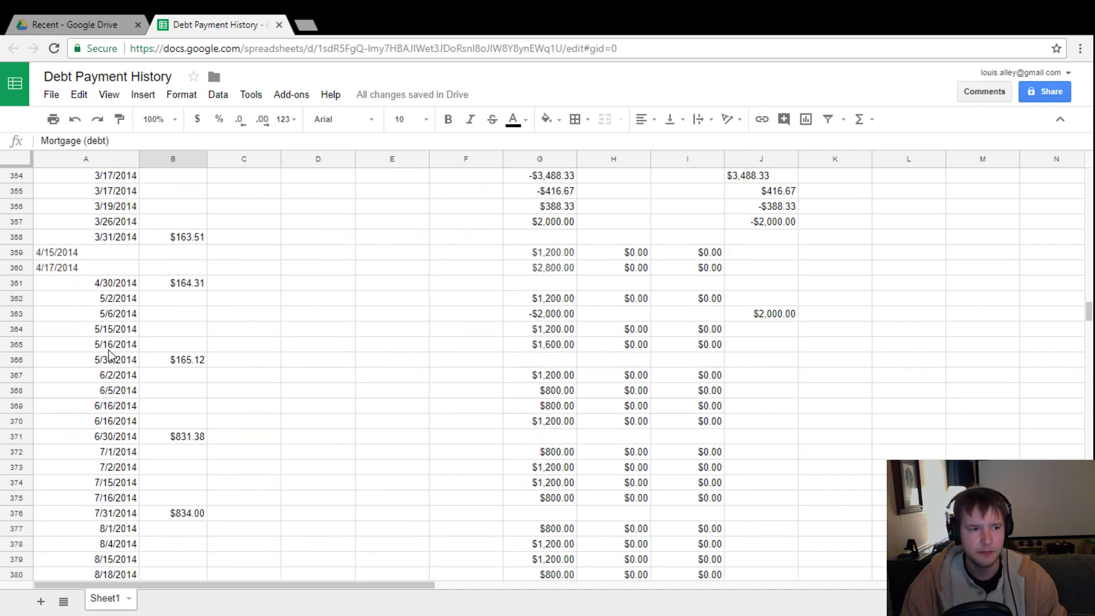
scroll(110, 355, "down", 14)
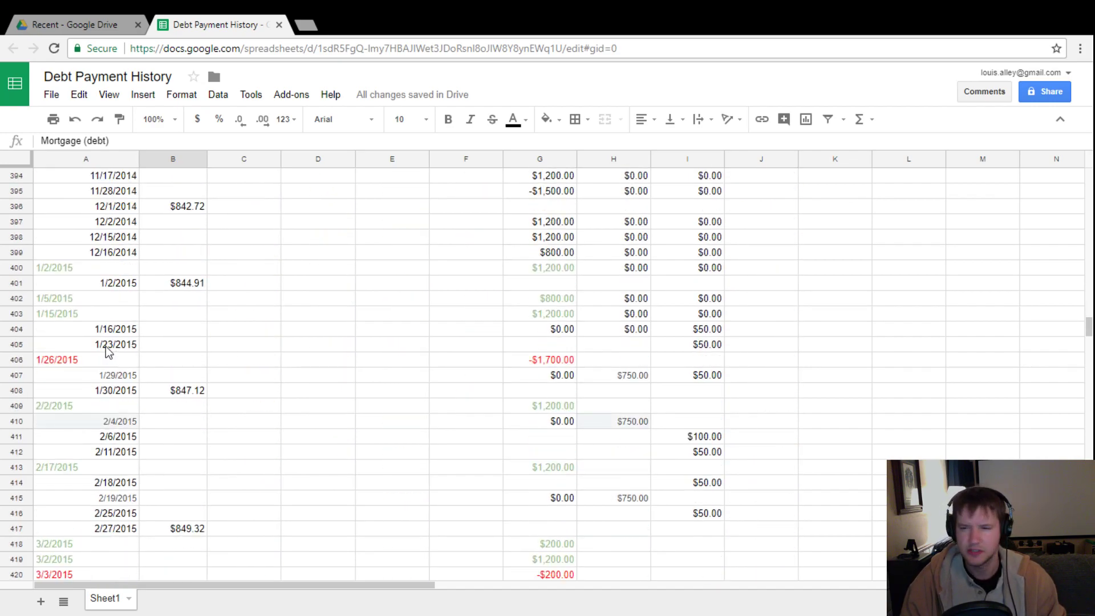
scroll(108, 349, "down", 11)
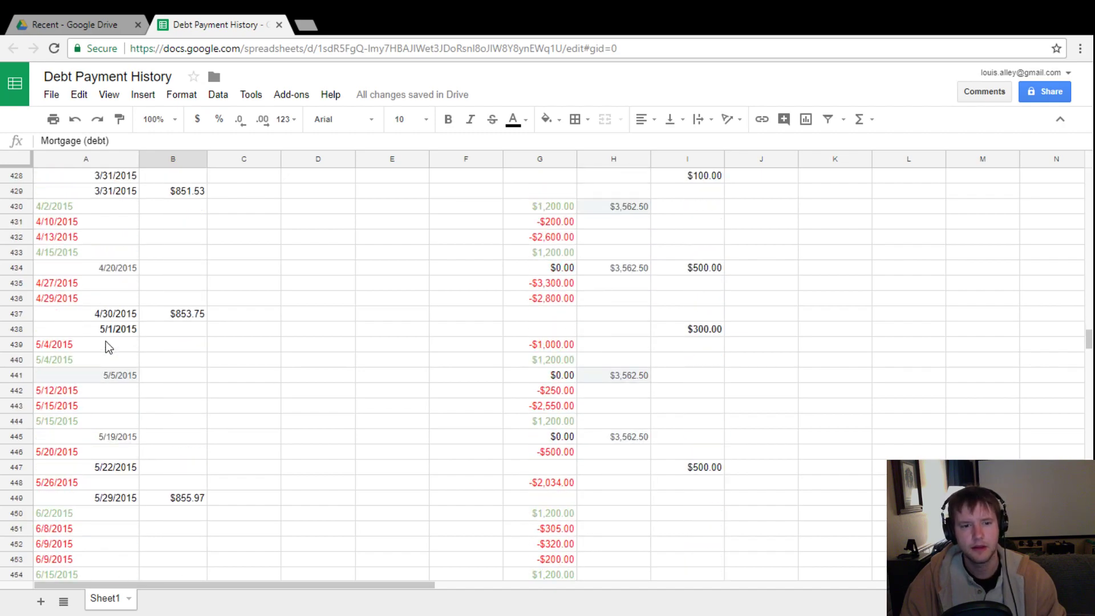
scroll(107, 342, "down", 4)
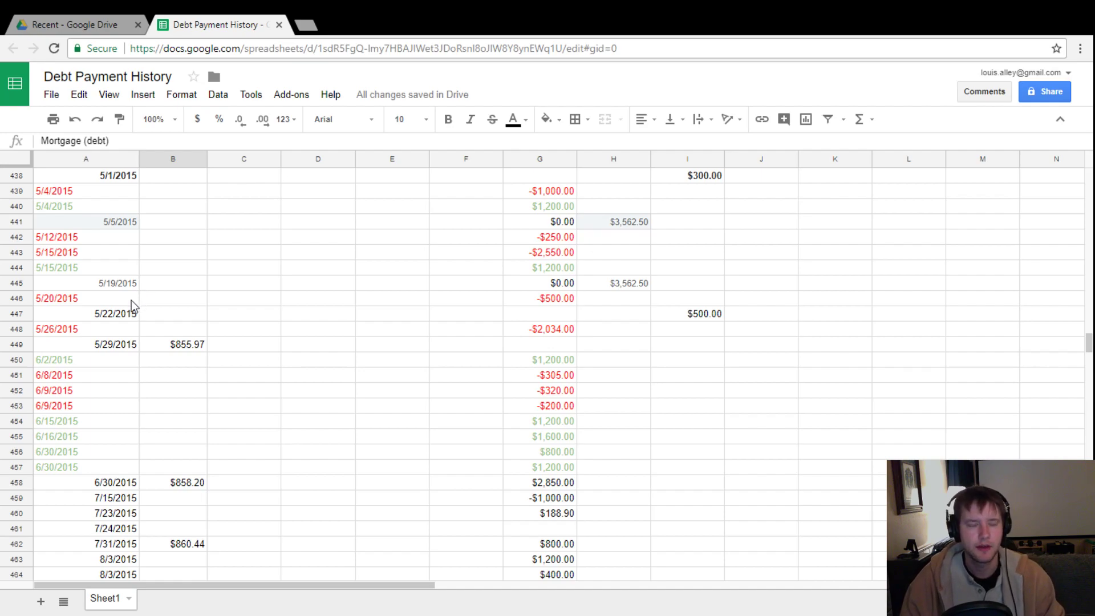
scroll(125, 317, "down", 6)
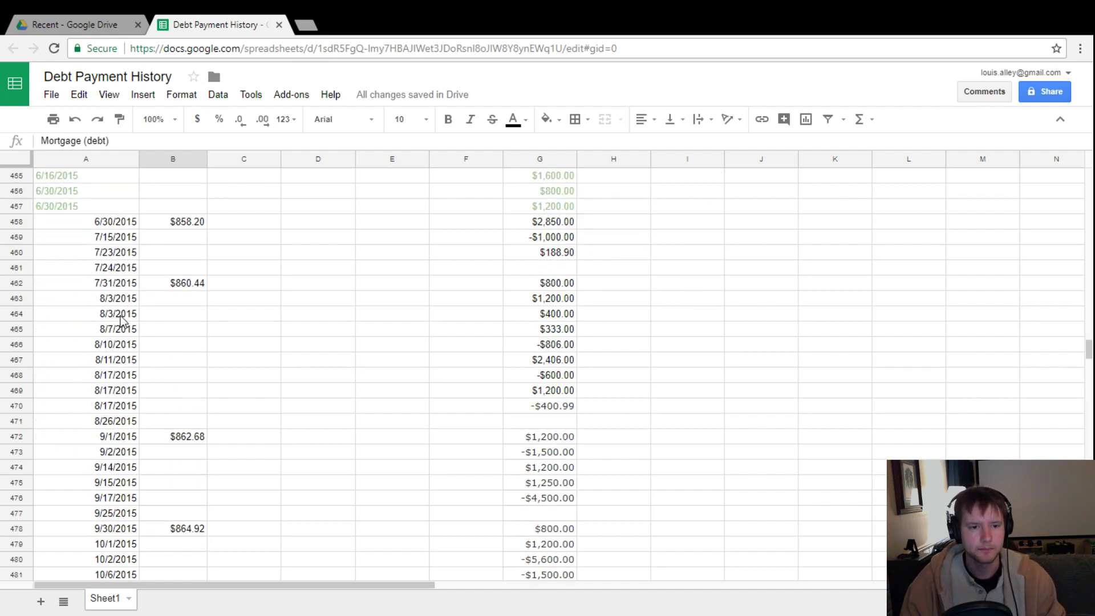
scroll(121, 322, "down", 1)
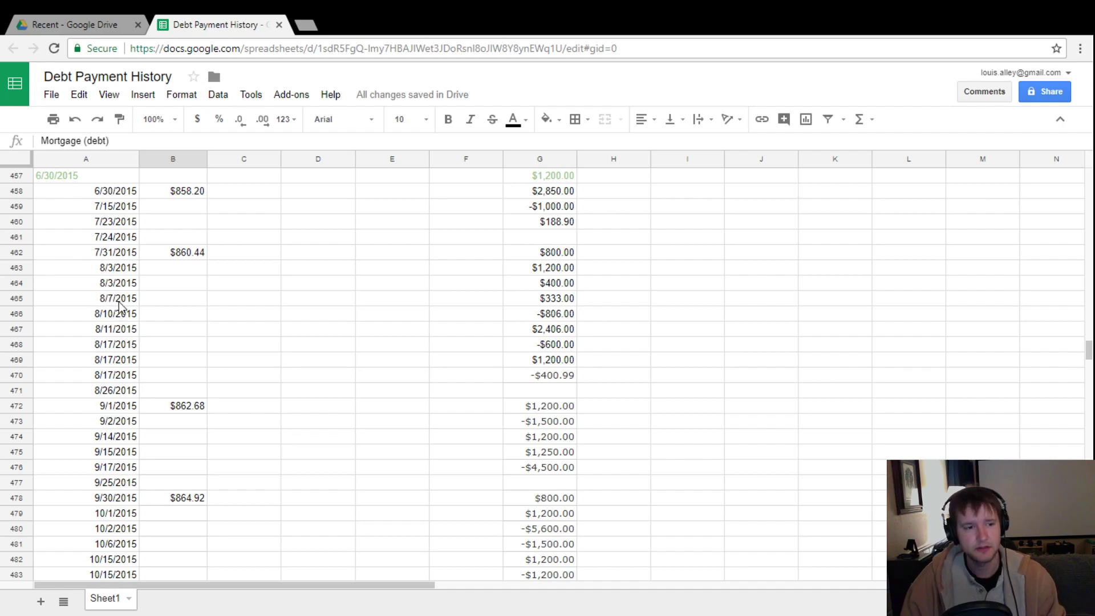
scroll(137, 308, "down", 20)
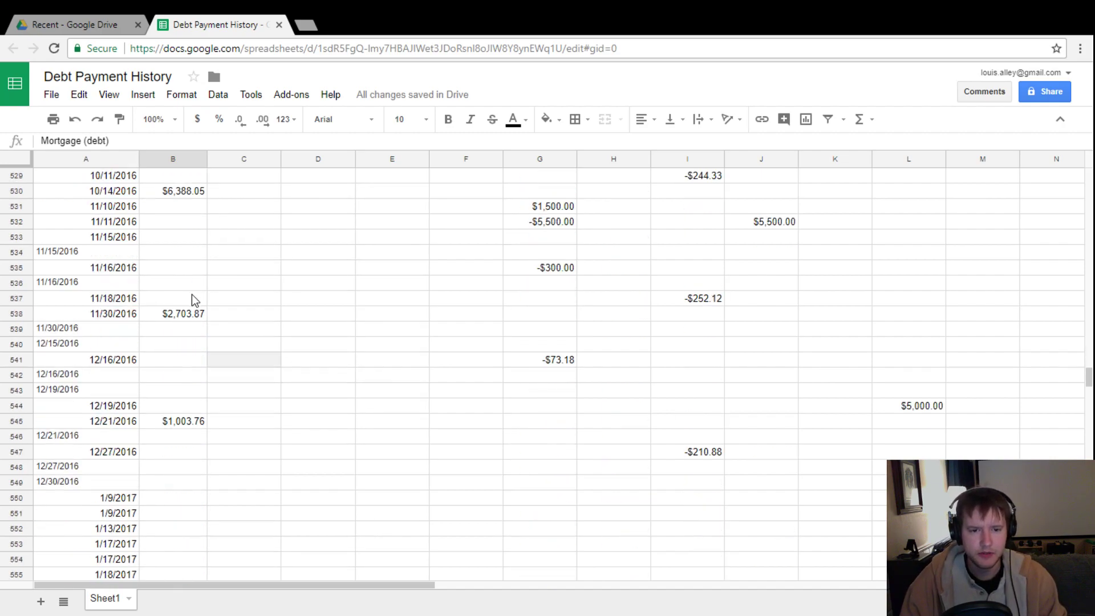
- Review the payment history in reverse, from the late 2016 entries back to the account headers in row 240
scroll(171, 294, "up", 20)
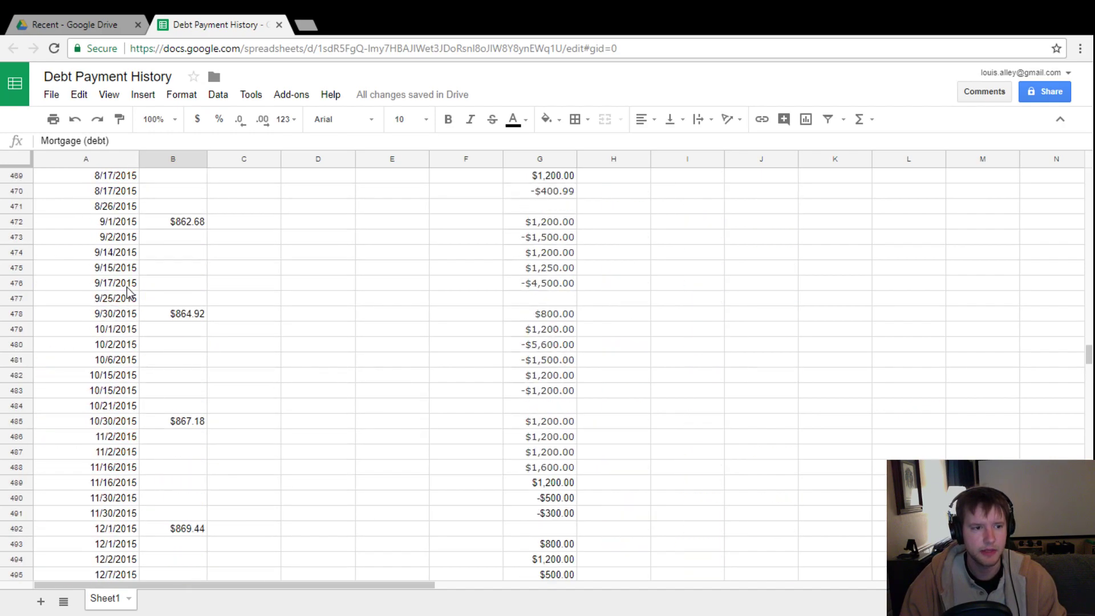
scroll(151, 340, "up", 3)
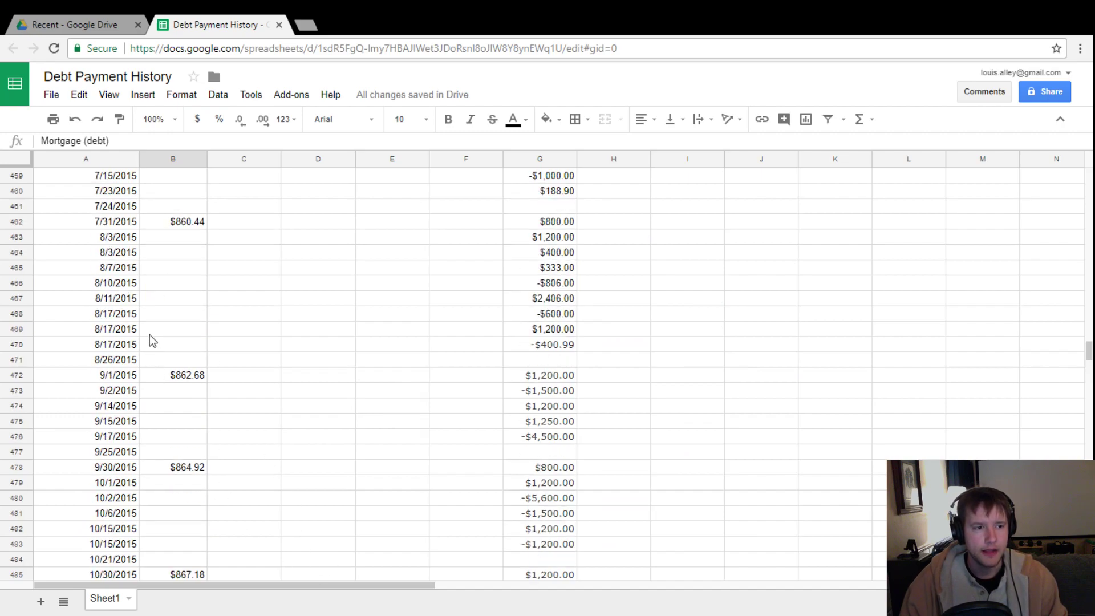
scroll(151, 340, "up", 20)
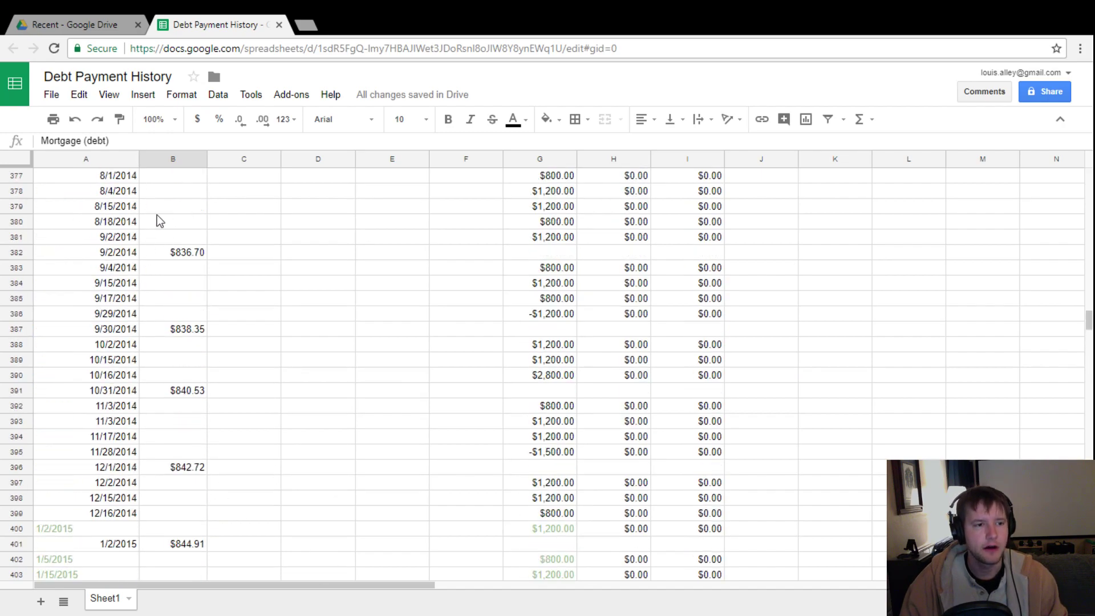
scroll(157, 222, "up", 20)
scroll(357, 252, "up", 20)
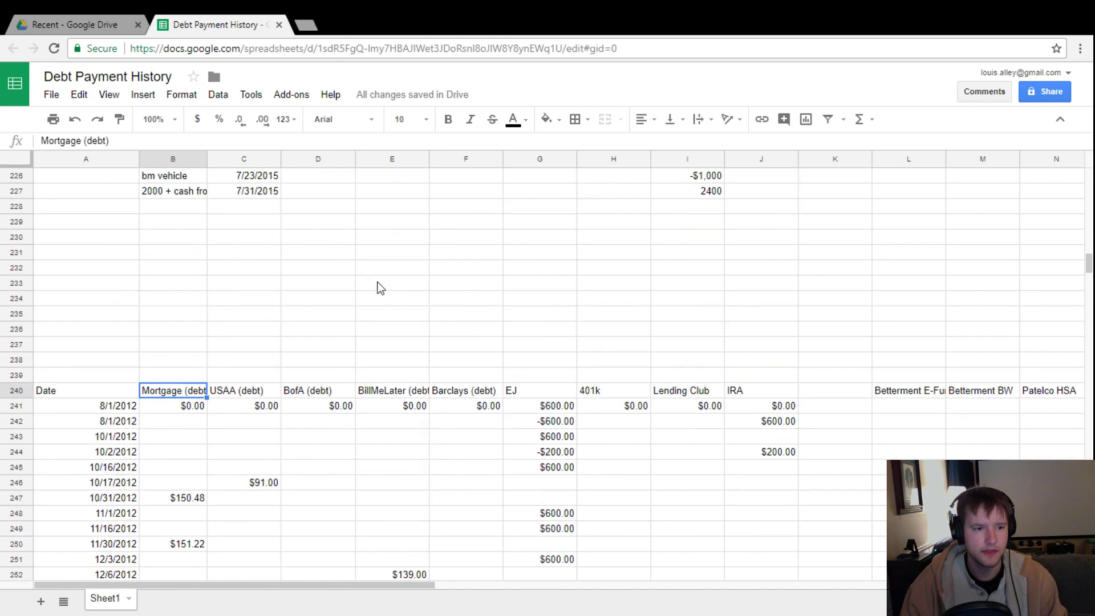
scroll(381, 288, "down", 2)
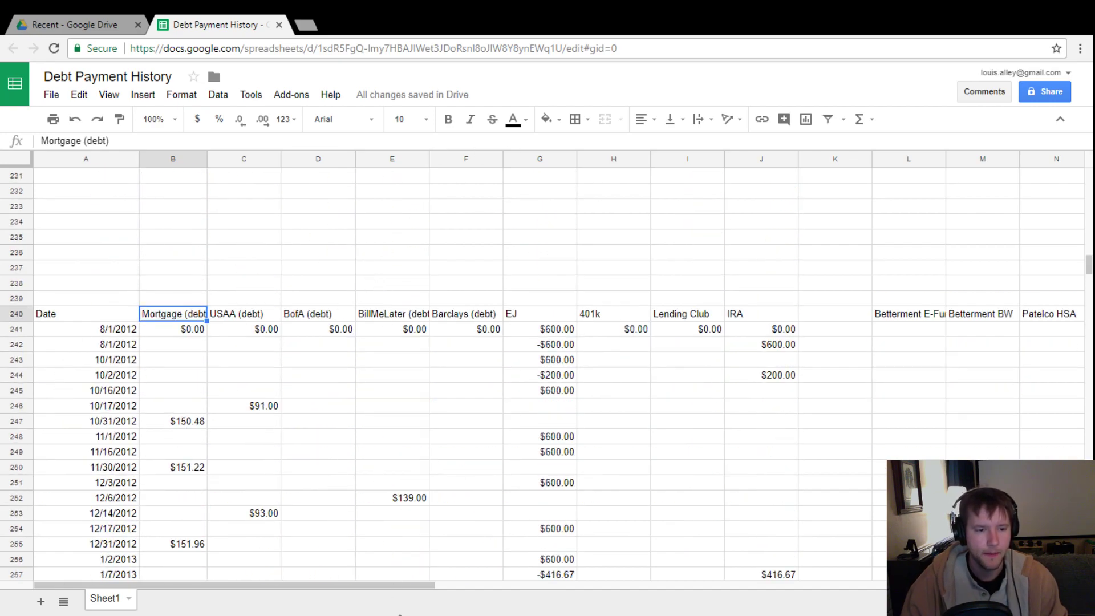
- Examine the running balance table in columns R through AD, starting from the payment table's Date header
left_click(97, 319)
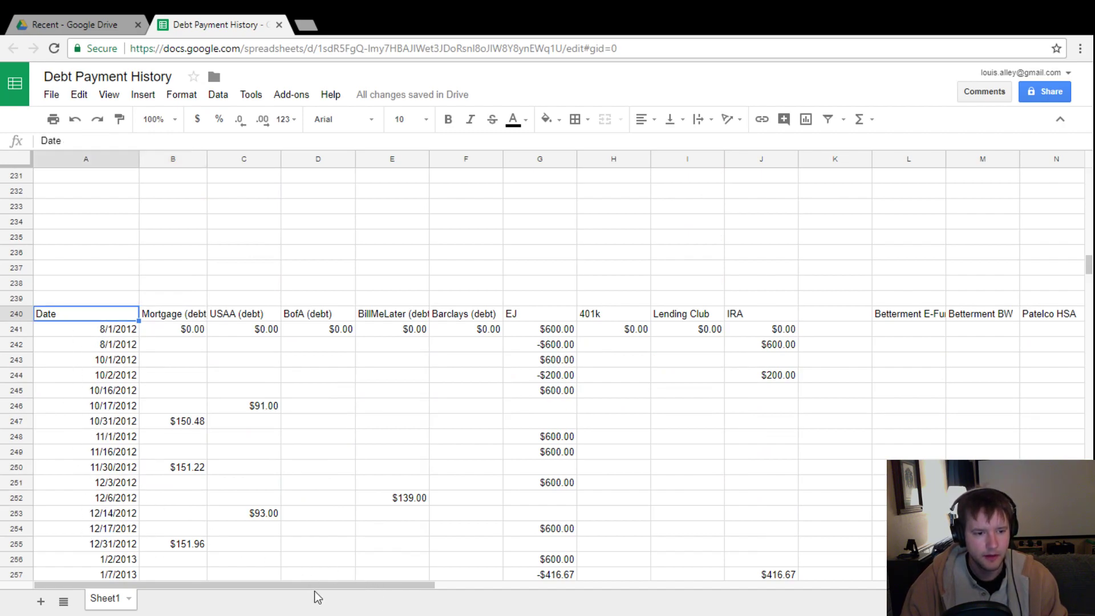
left_click_drag(317, 587, 814, 568)
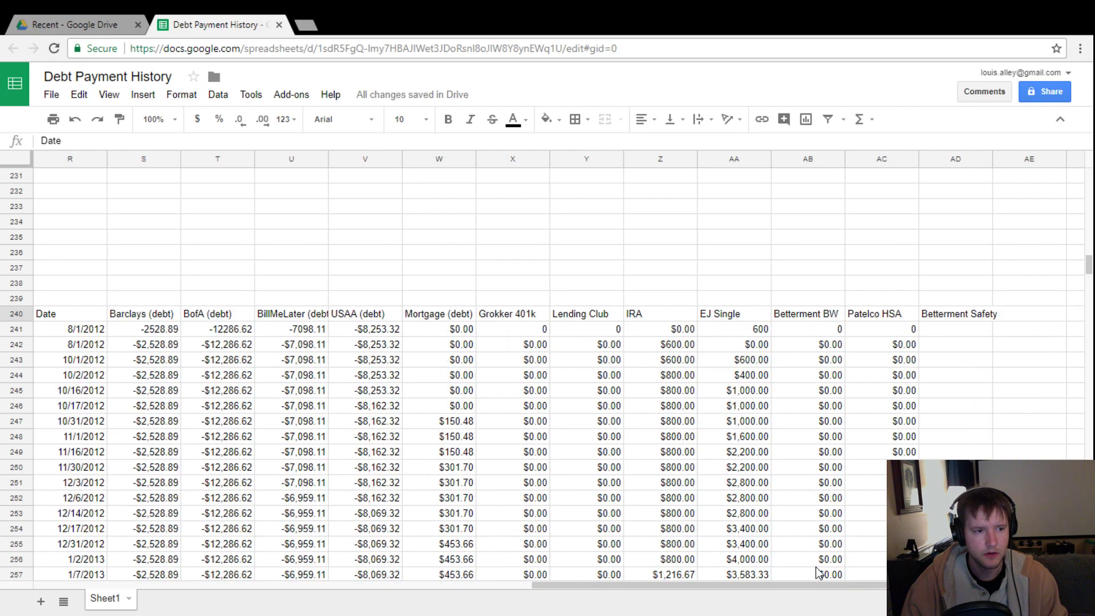
scroll(271, 416, "down", 3)
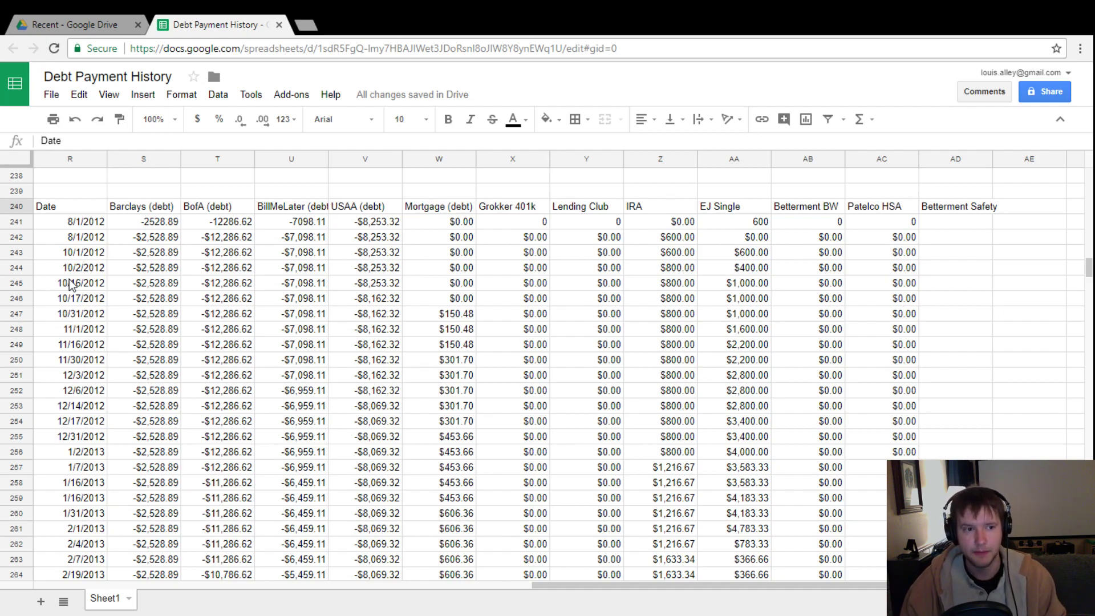
- Check the opening balances for Barclays, BofA, BillMeLater and USAA in row 241 of the running balance table
left_click(158, 227)
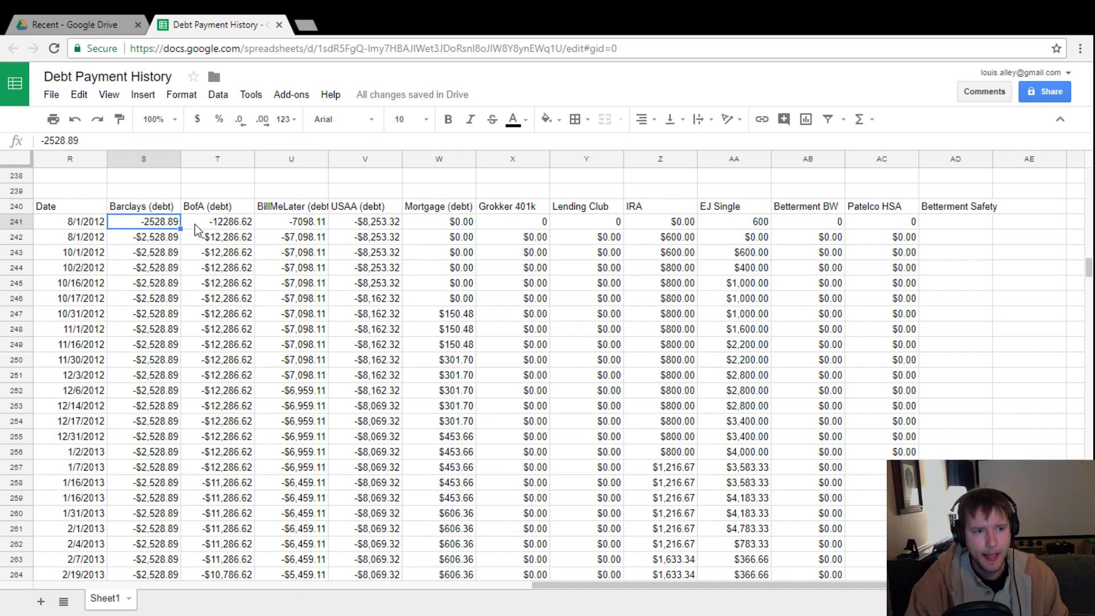
key("Right")
key("Right")
key("Right")
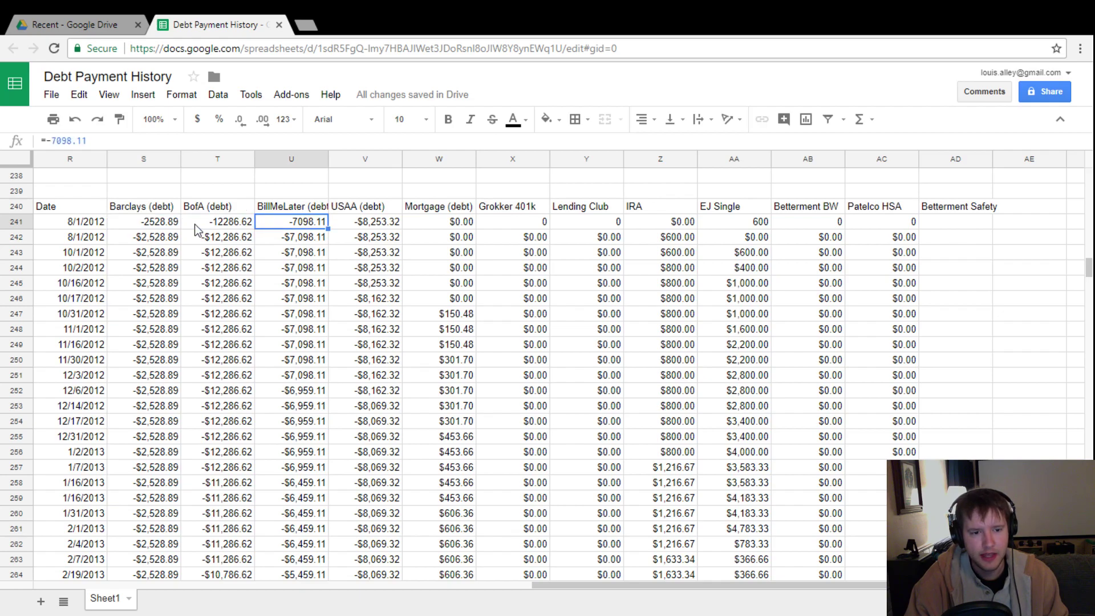
key("Right")
key("Left")
key("Left")
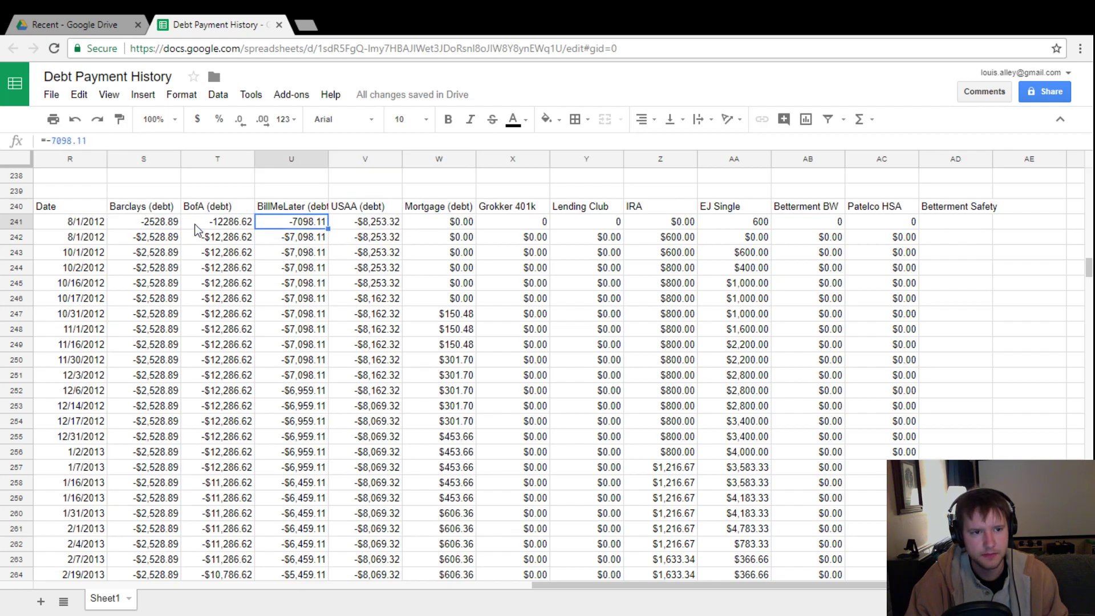
key("Left")
key("Left")
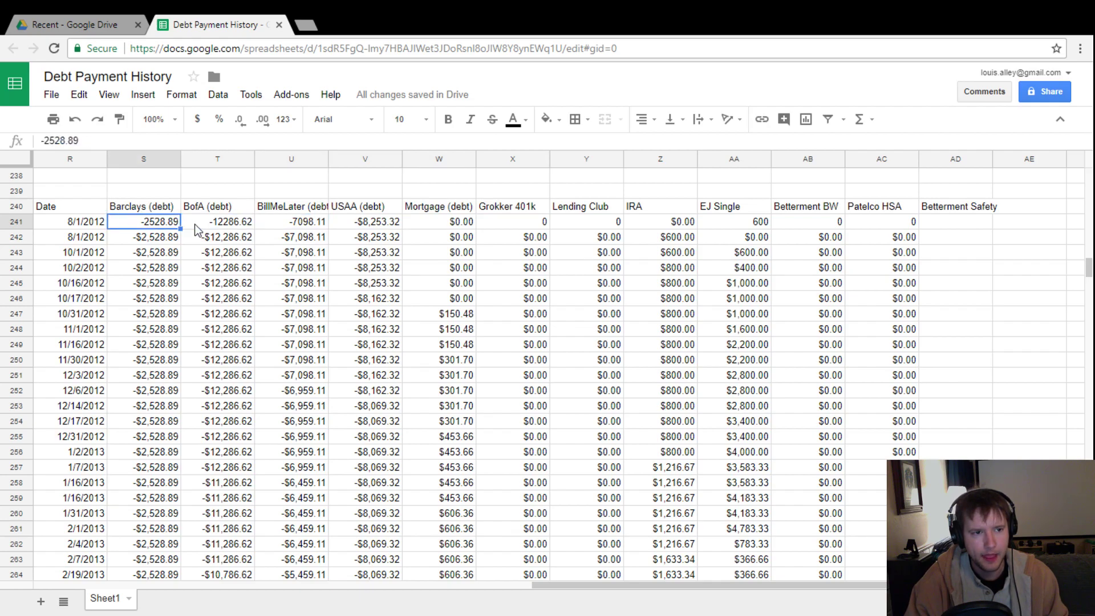
key("Right")
key("Right")
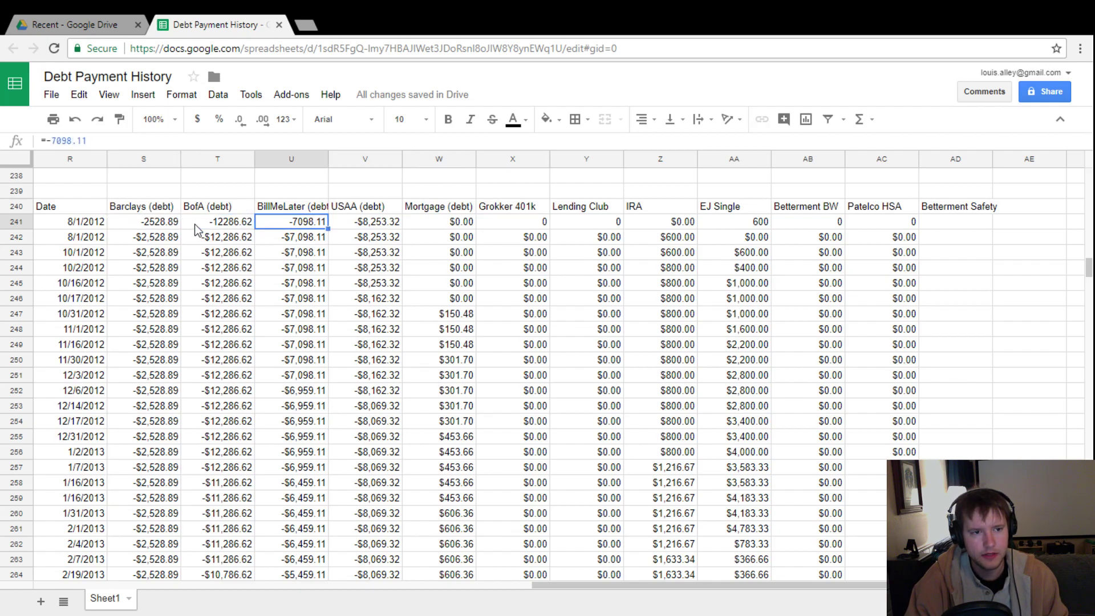
key("Right")
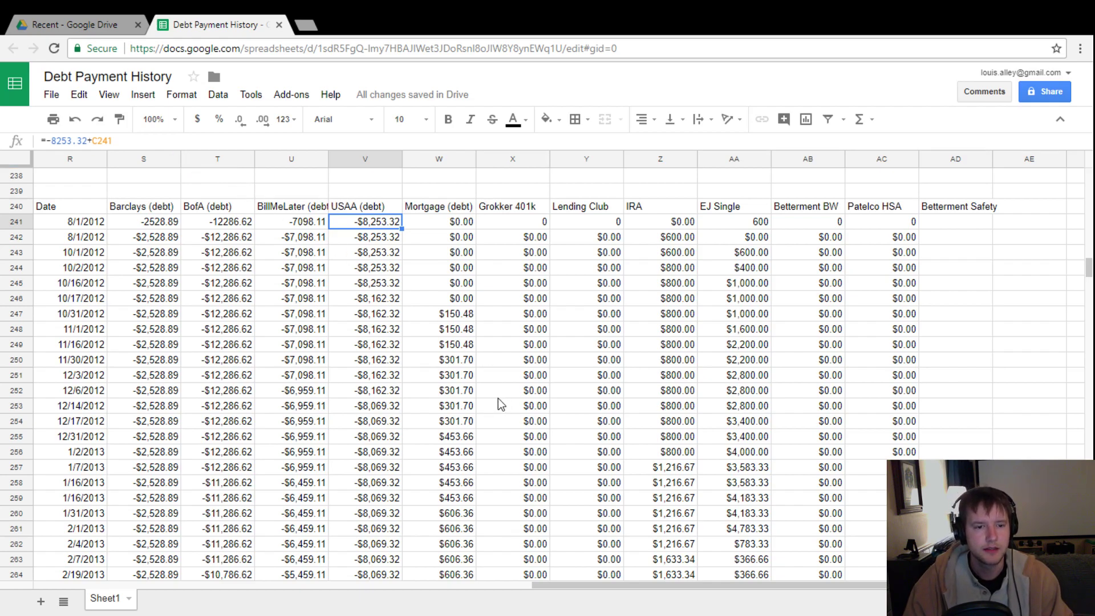
- Inspect the USAA running balance formula in V243, and check the USAA payment entry in C241 of the payment table
left_click(355, 253)
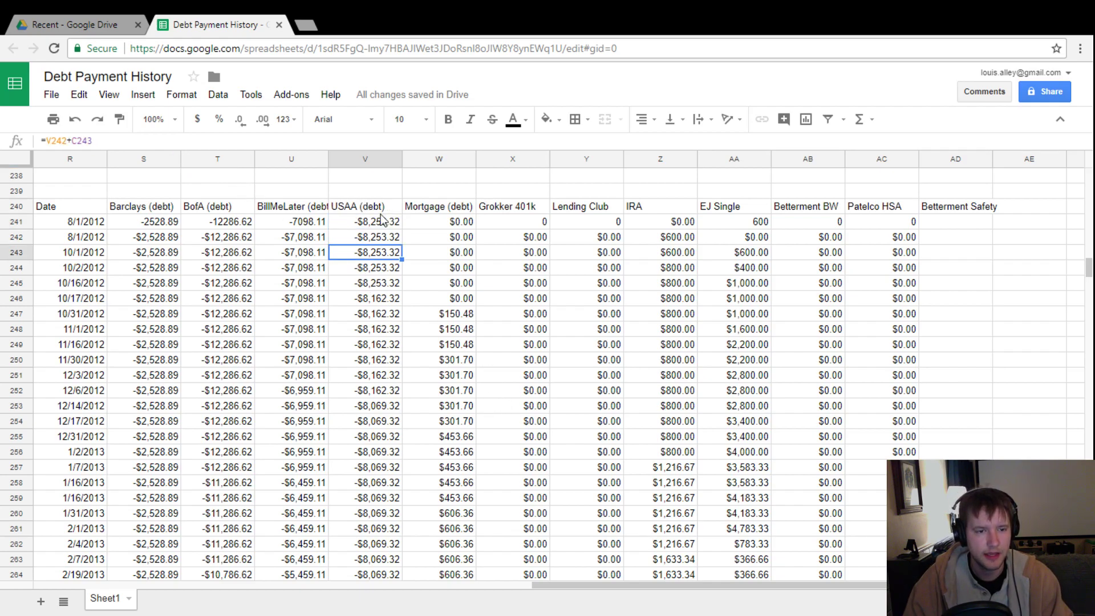
left_click_drag(580, 587, 132, 534)
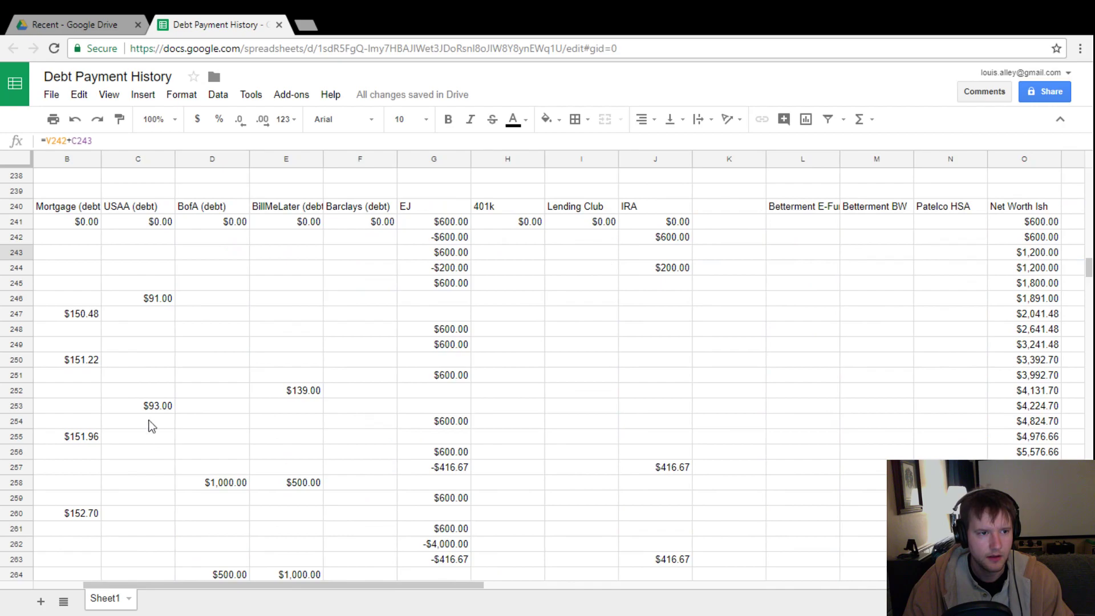
left_click(131, 225)
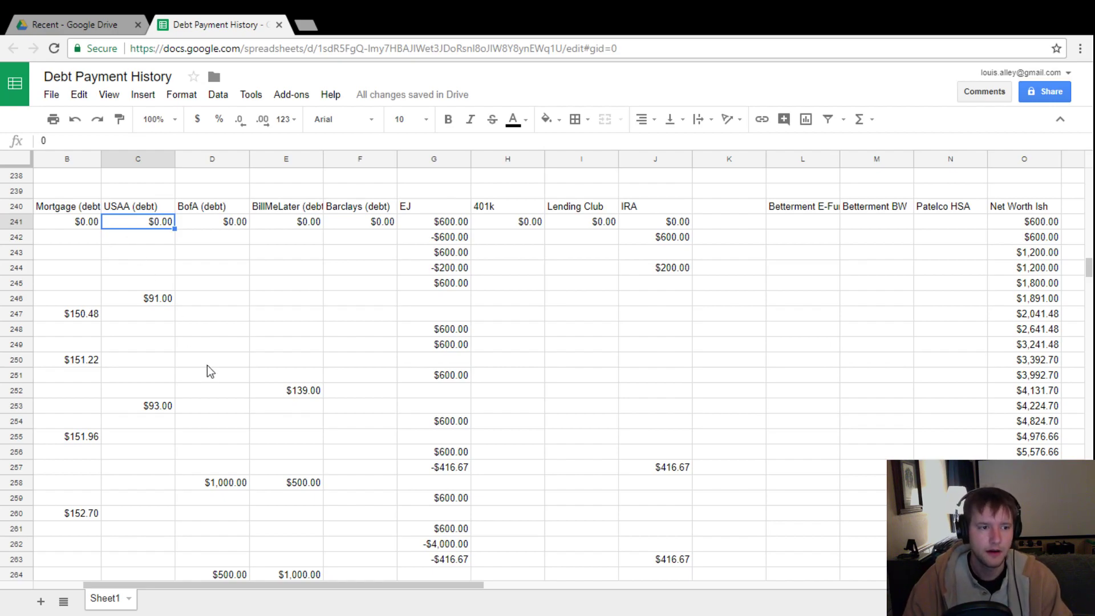
left_click_drag(444, 581, 390, 582)
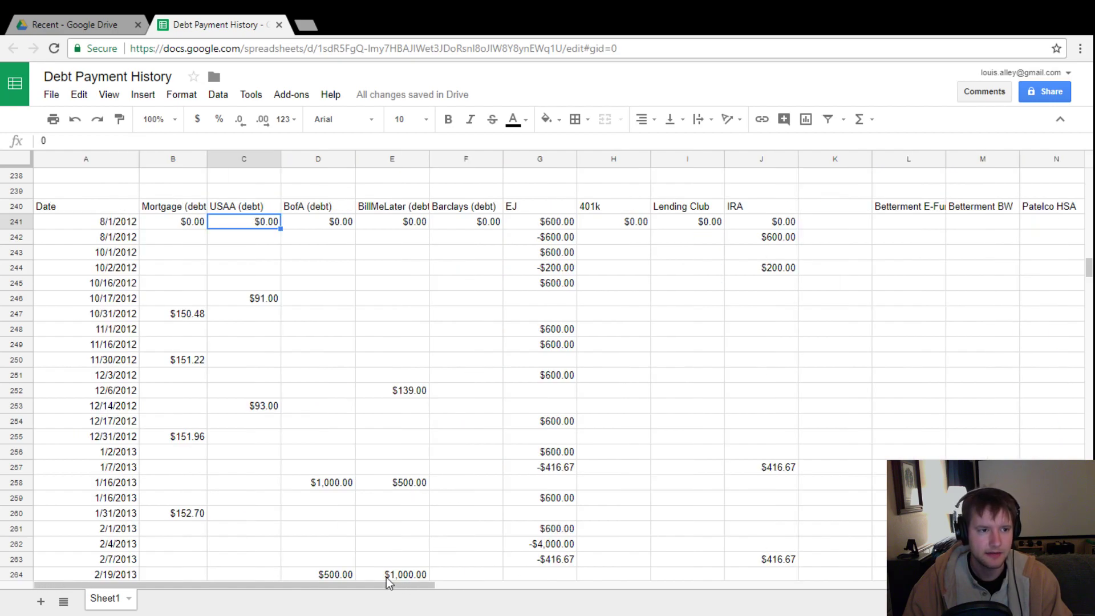
- Compare the row 241 formulas for the USAA, Mortgage and Grokker 401k balances, and return to the payment table
left_click_drag(390, 581, 864, 576)
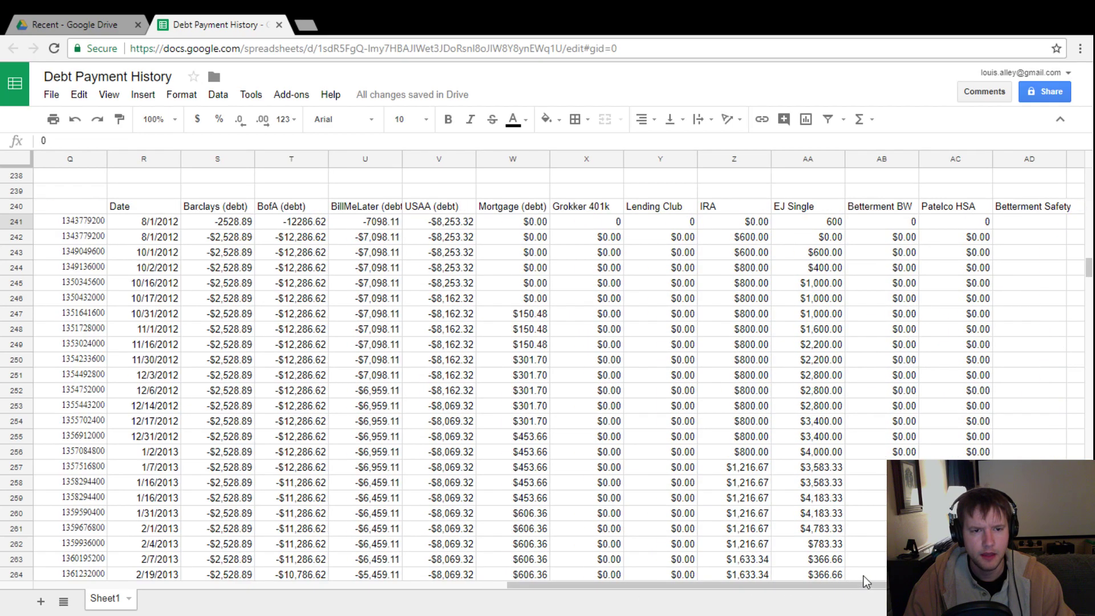
left_click(475, 223)
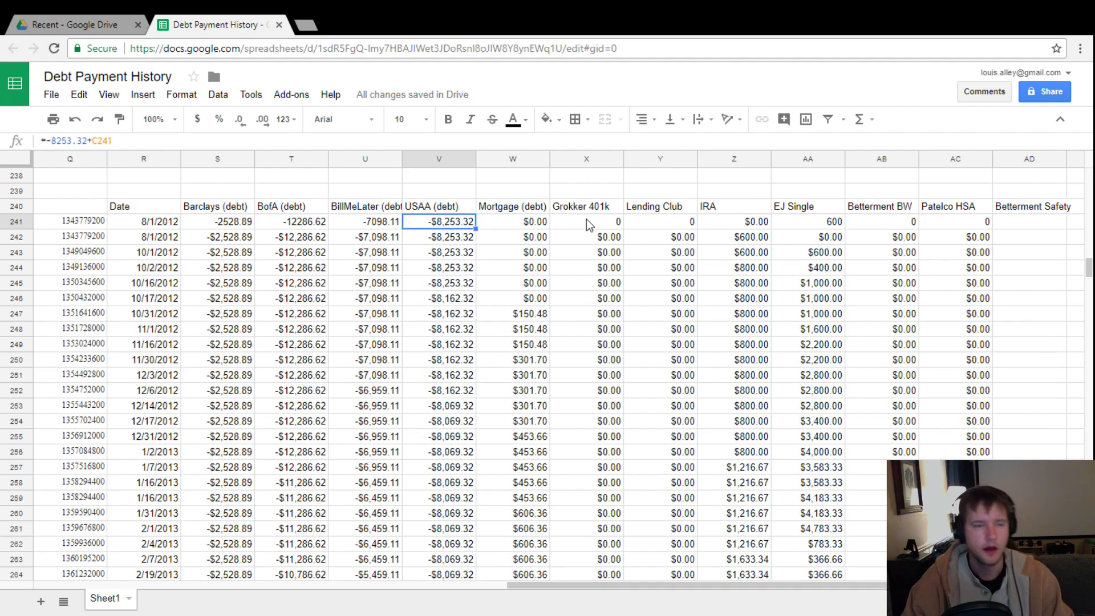
key("Right")
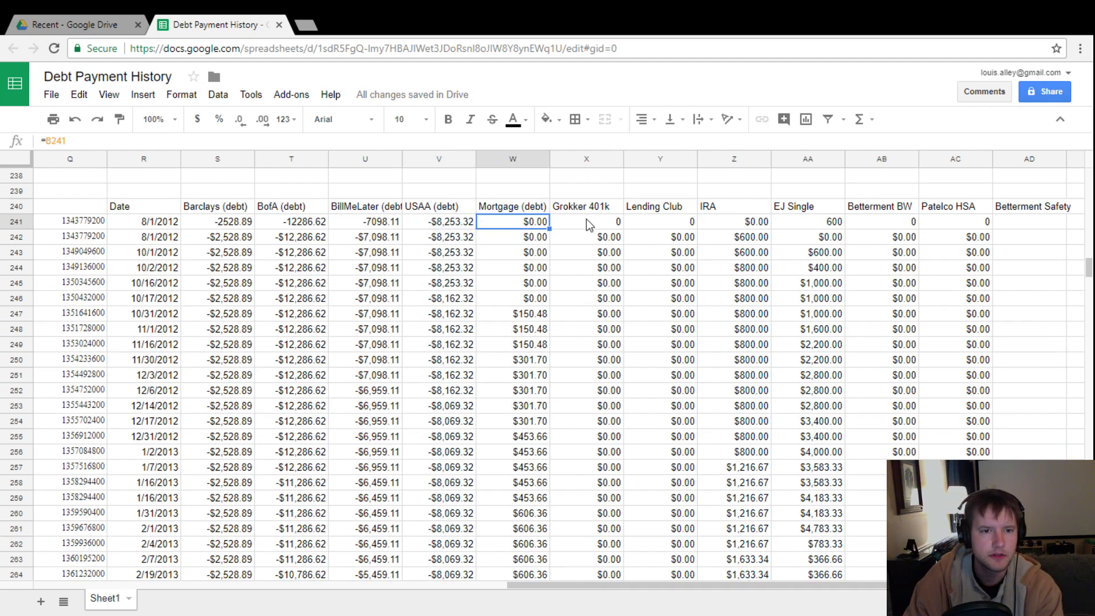
key("Right")
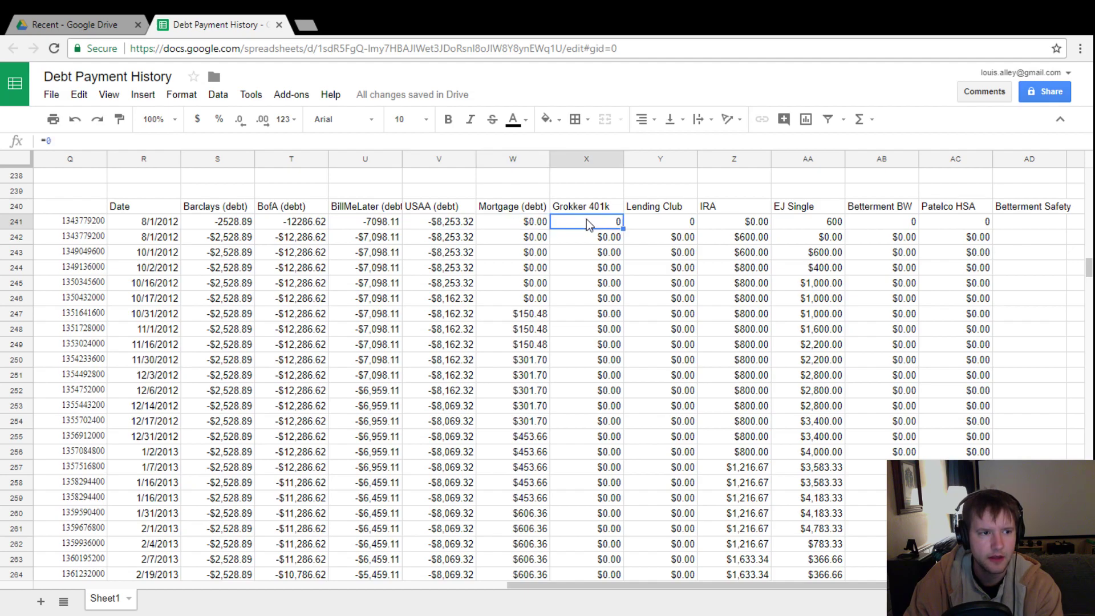
key("Left")
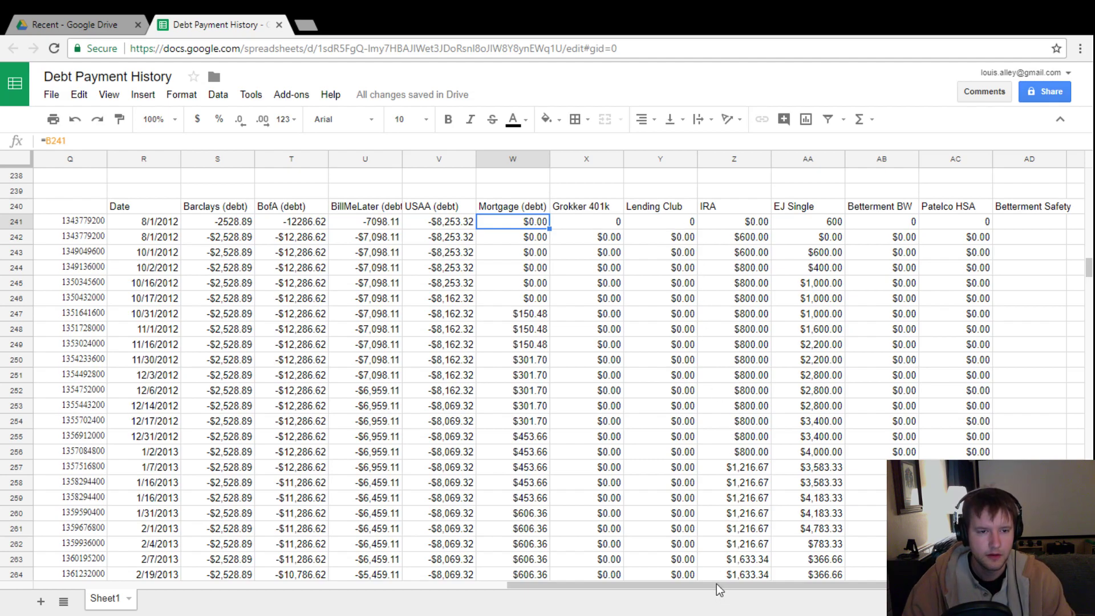
left_click_drag(717, 583, 227, 565)
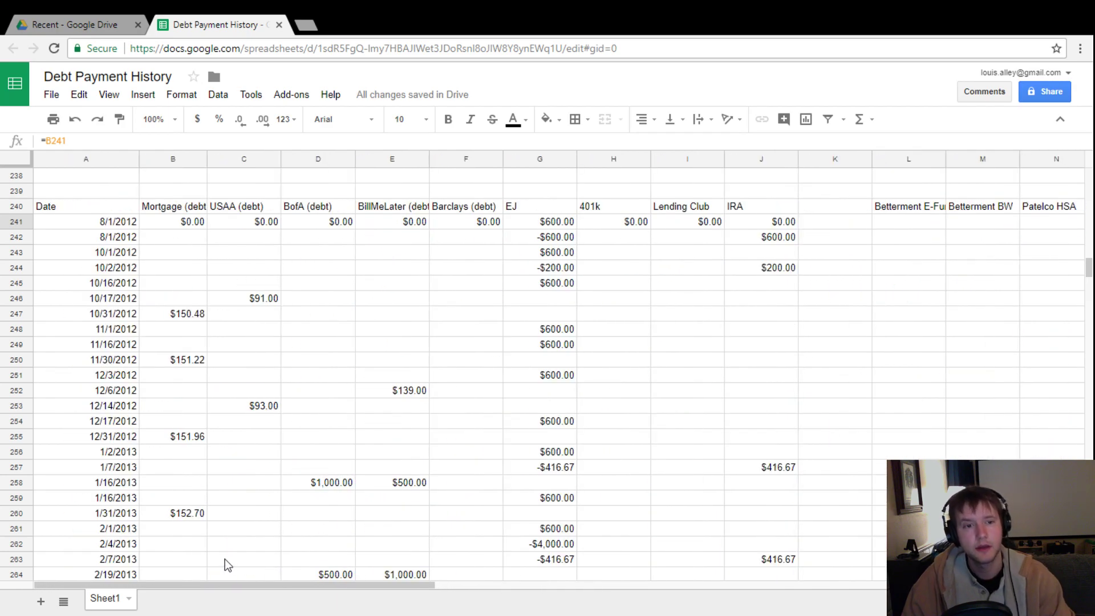
- Inspect the Barclays opening balance in S241 and the running balance formulas below it down to S246
left_click_drag(227, 559, 751, 550)
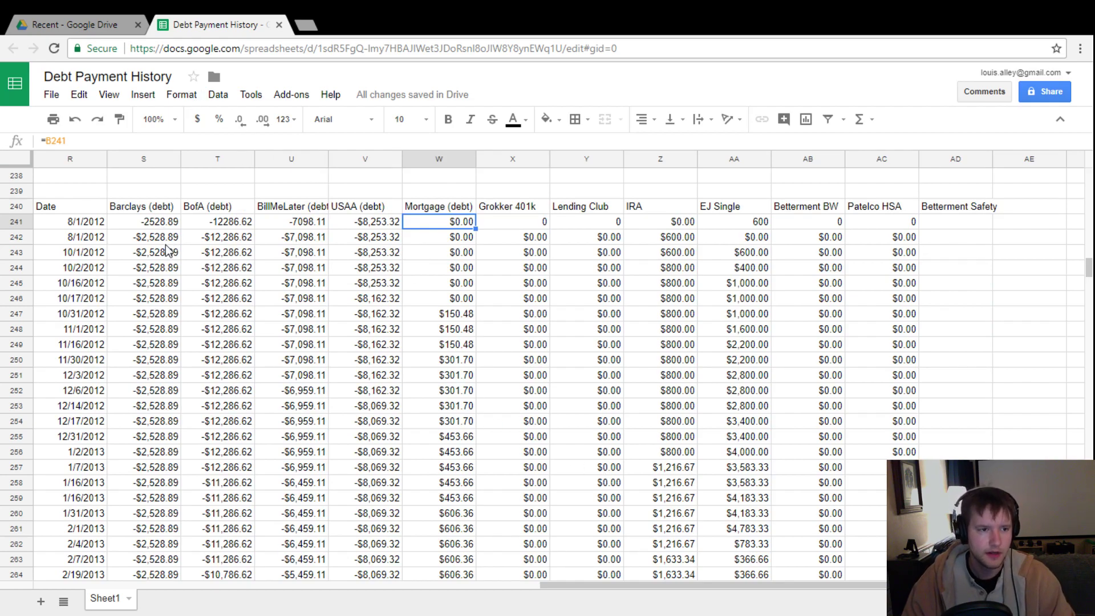
left_click(164, 227)
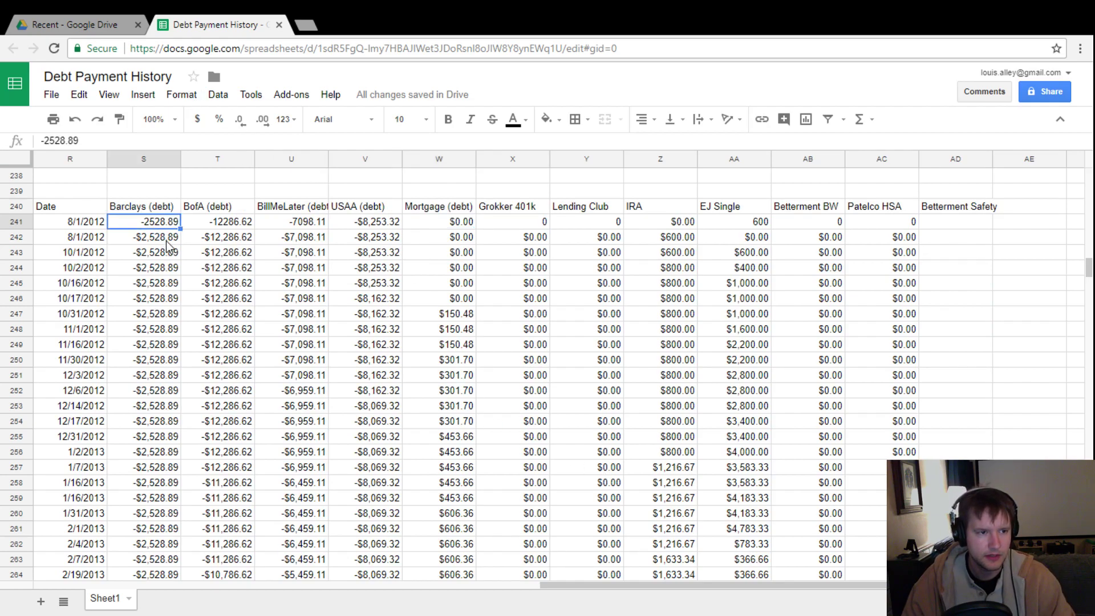
left_click(162, 243)
left_click(158, 268)
left_click(162, 296)
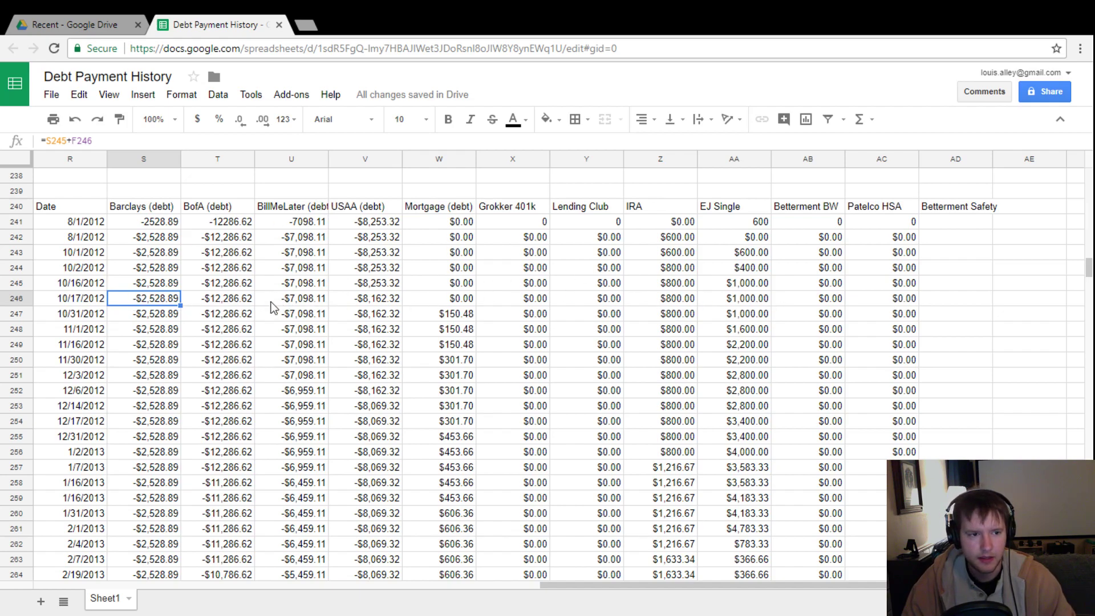
- Highlight the 10/17/2012 balances from Barclays through Betterment Safety in row 246, and compare them with the payment table
left_click(934, 293, "shift")
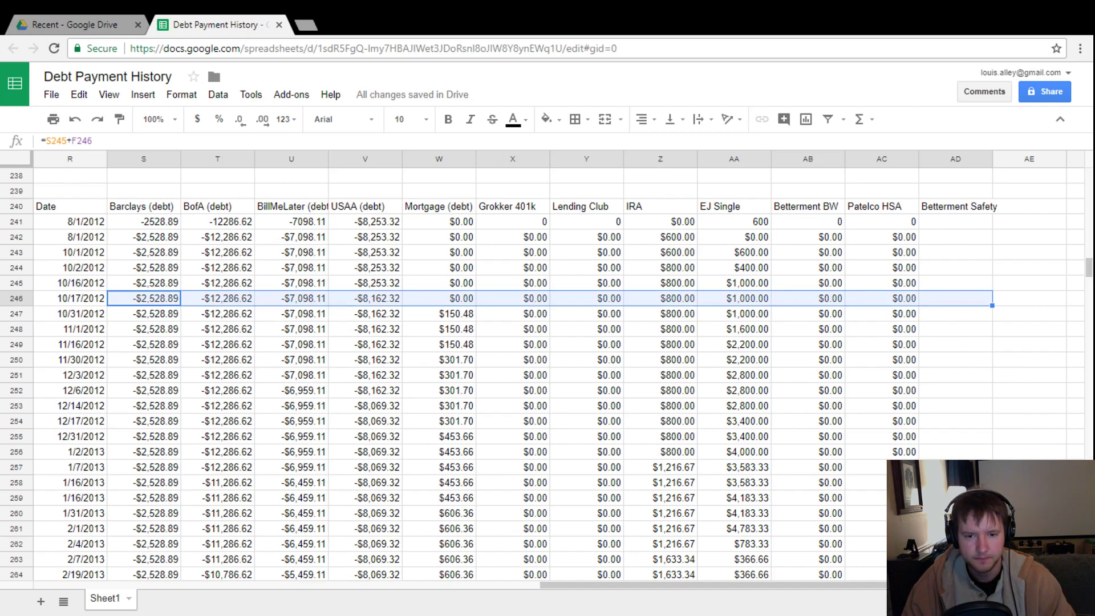
mouse_move(857, 585)
left_mouse_down()
mouse_move(932, 585)
mouse_move(848, 572)
left_mouse_up()
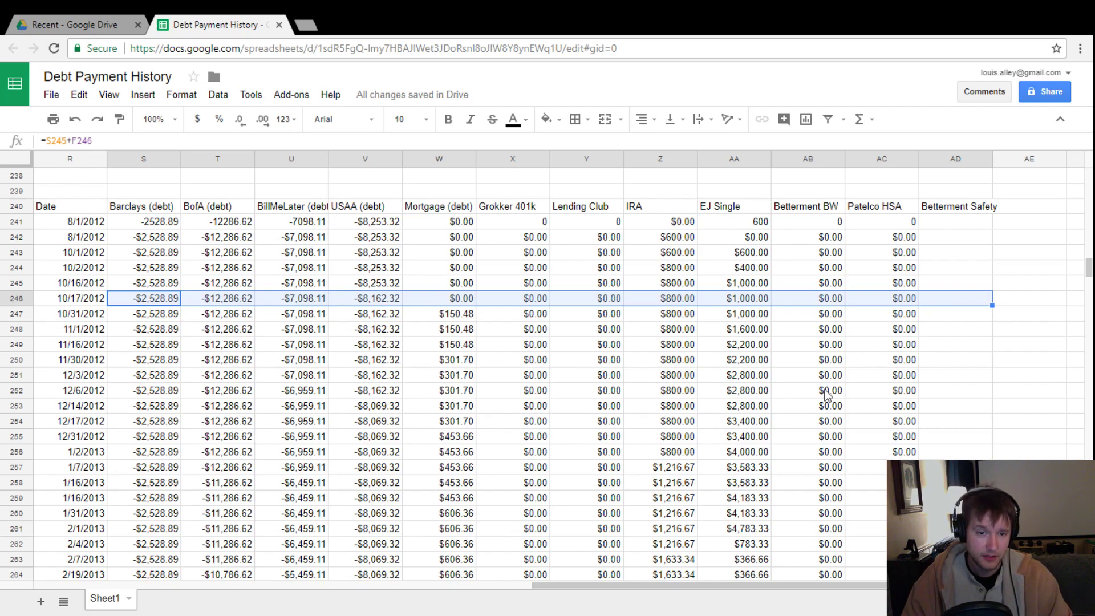
left_click_drag(751, 587, 699, 578)
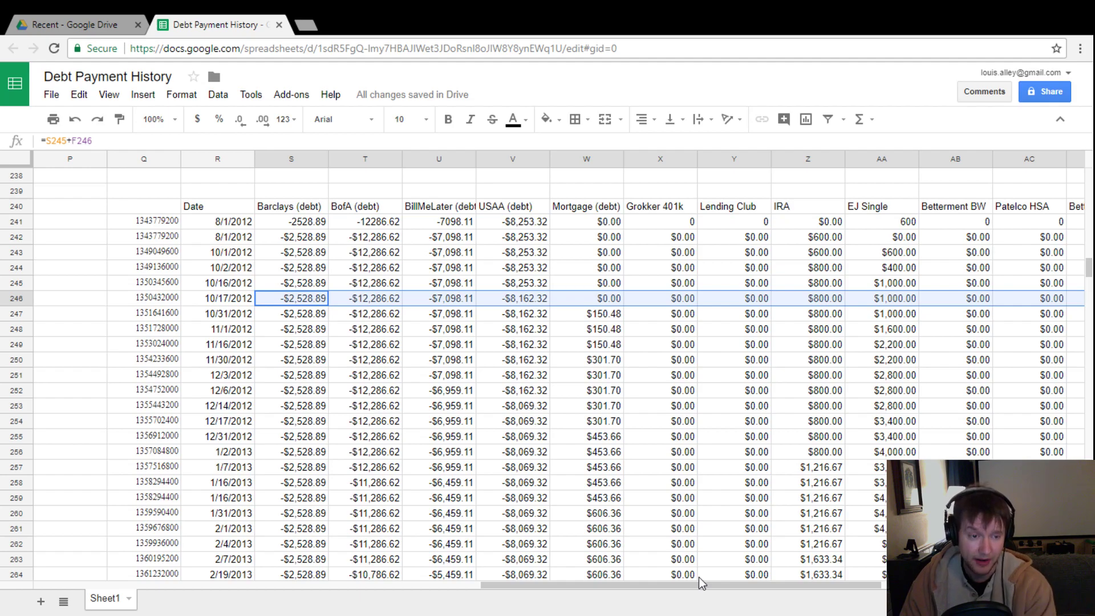
left_click_drag(560, 589, 131, 530)
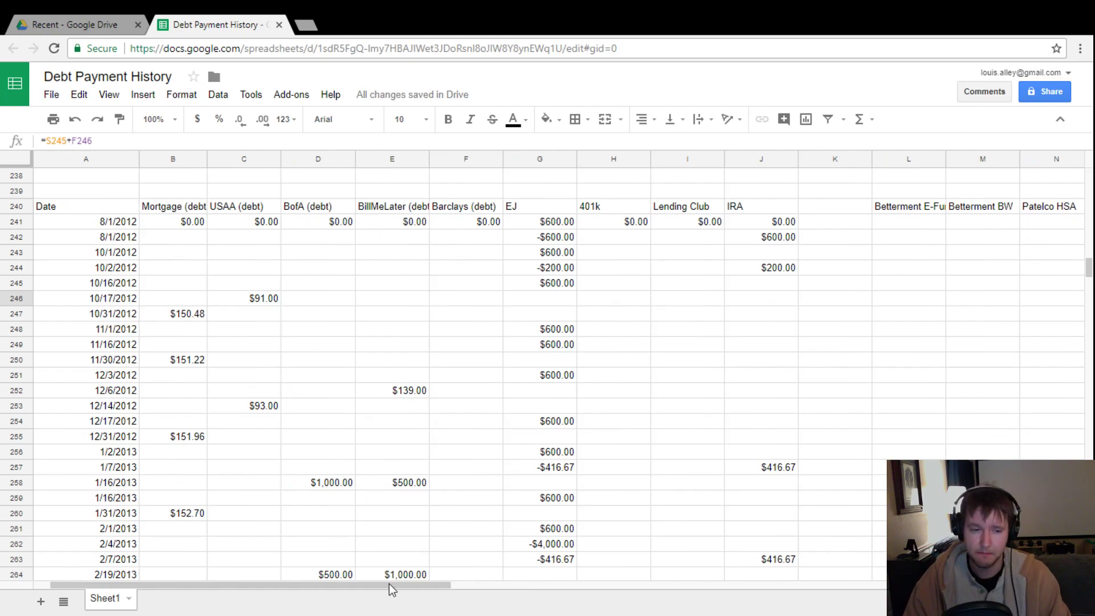
left_click_drag(389, 585, 864, 559)
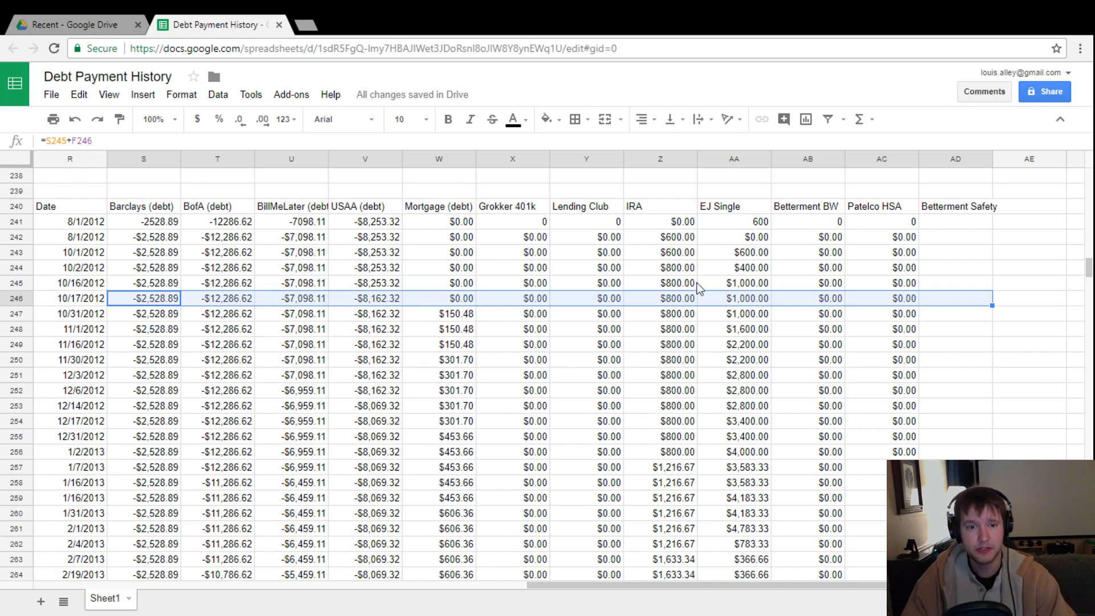
- Examine how the running balances progress by date through the rows below the row 240 headers
scroll(679, 322, "down", 9)
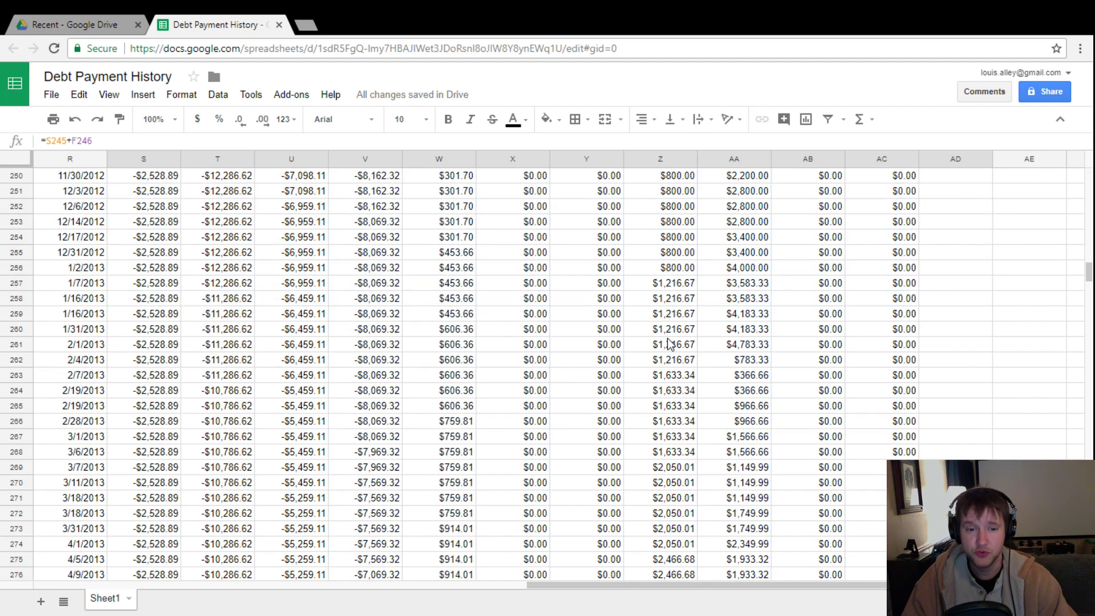
scroll(670, 344, "down", 2)
scroll(670, 343, "down", 6)
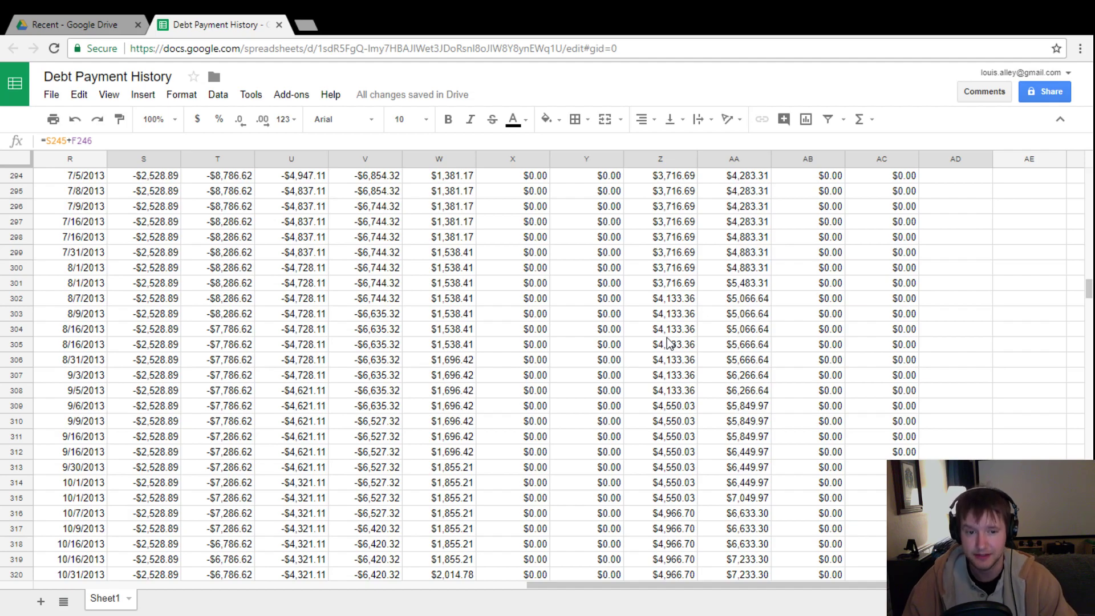
scroll(673, 340, "down", 5)
scroll(679, 338, "up", 19)
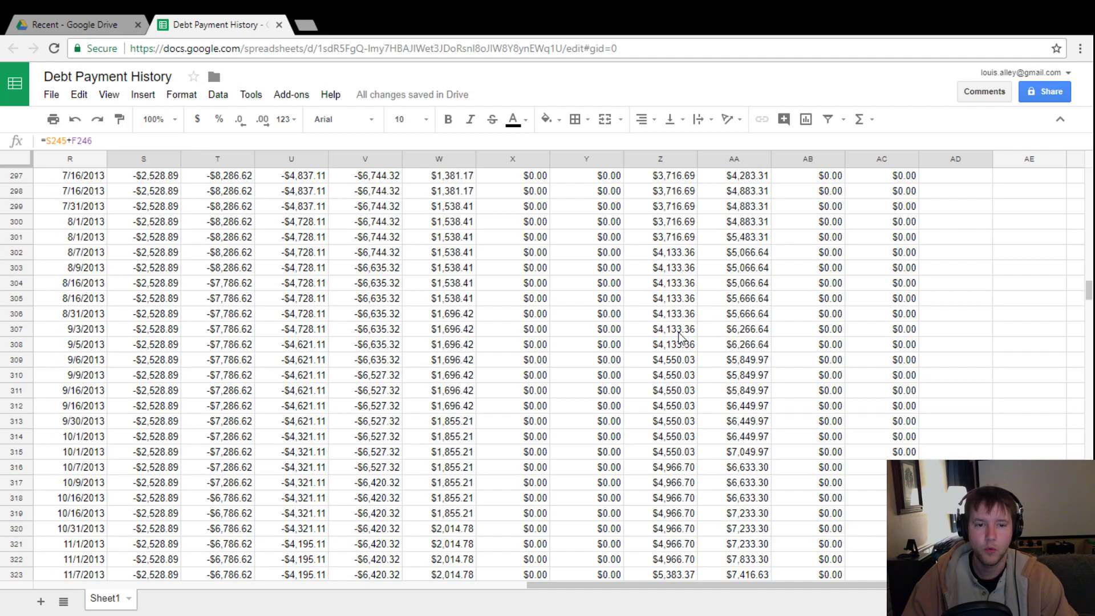
scroll(680, 337, "up", 5)
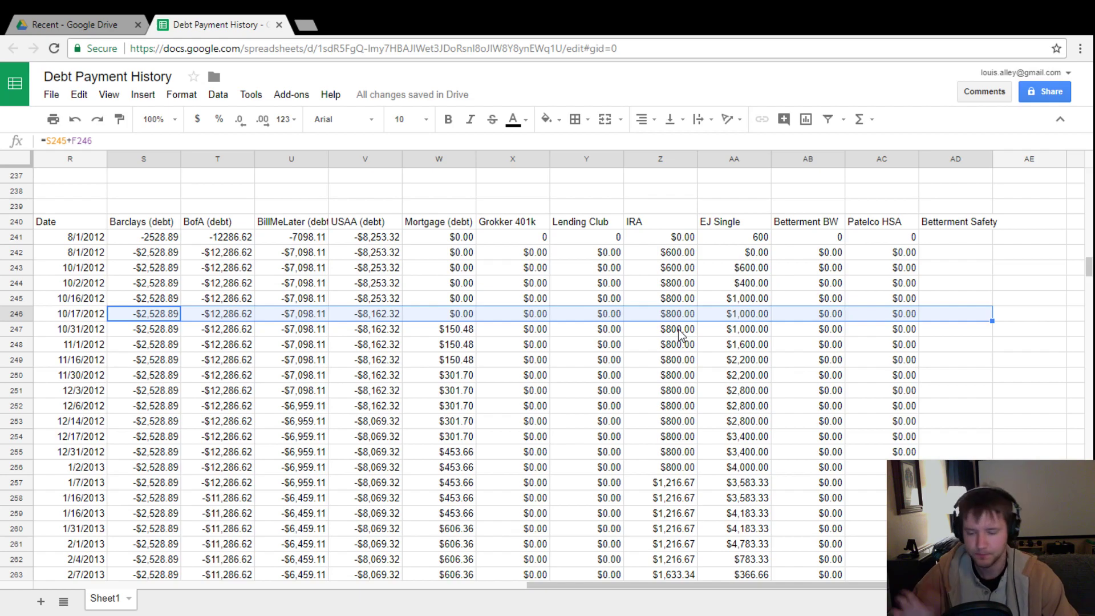
scroll(664, 311, "down", 7)
scroll(664, 311, "up", 11)
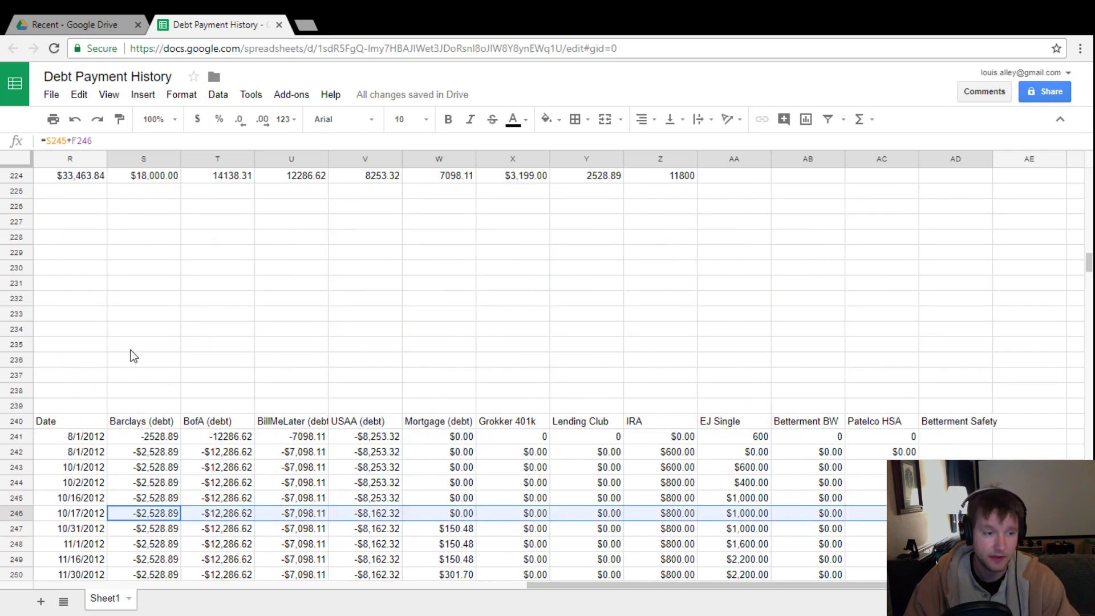
- Select the whole running balance table from the Date header in R240 through AD644
left_click(66, 423)
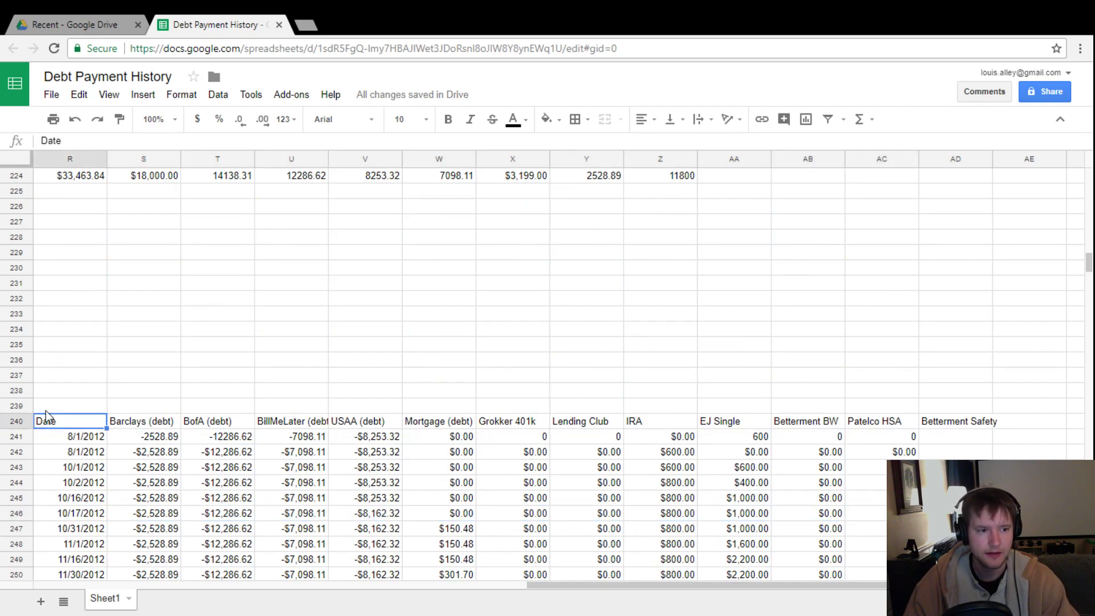
left_click(955, 498, "shift")
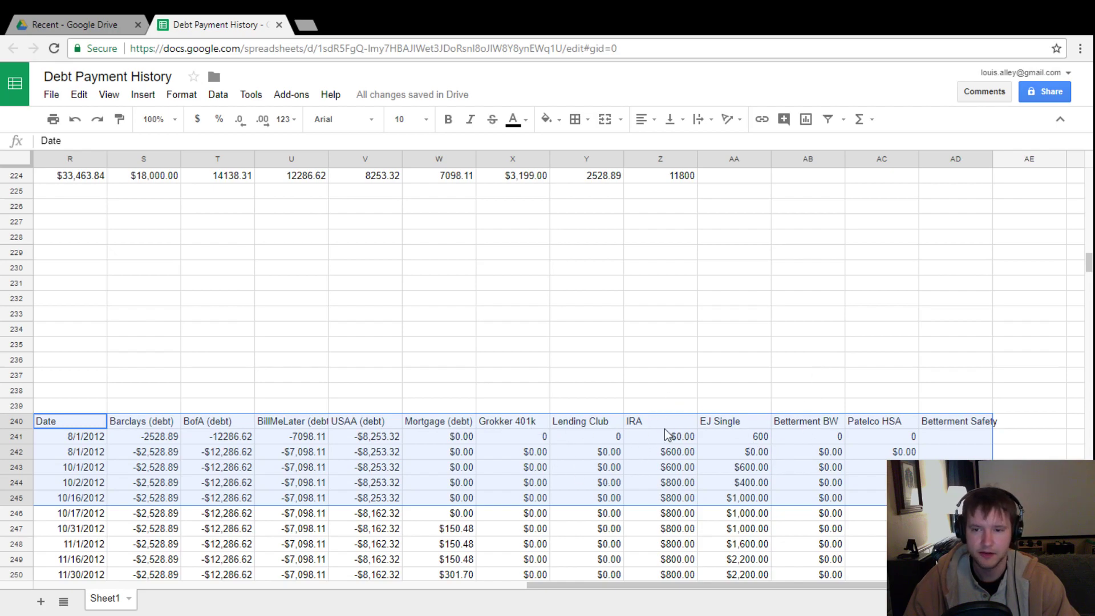
scroll(765, 360, "down", 2)
scroll(762, 361, "down", 20)
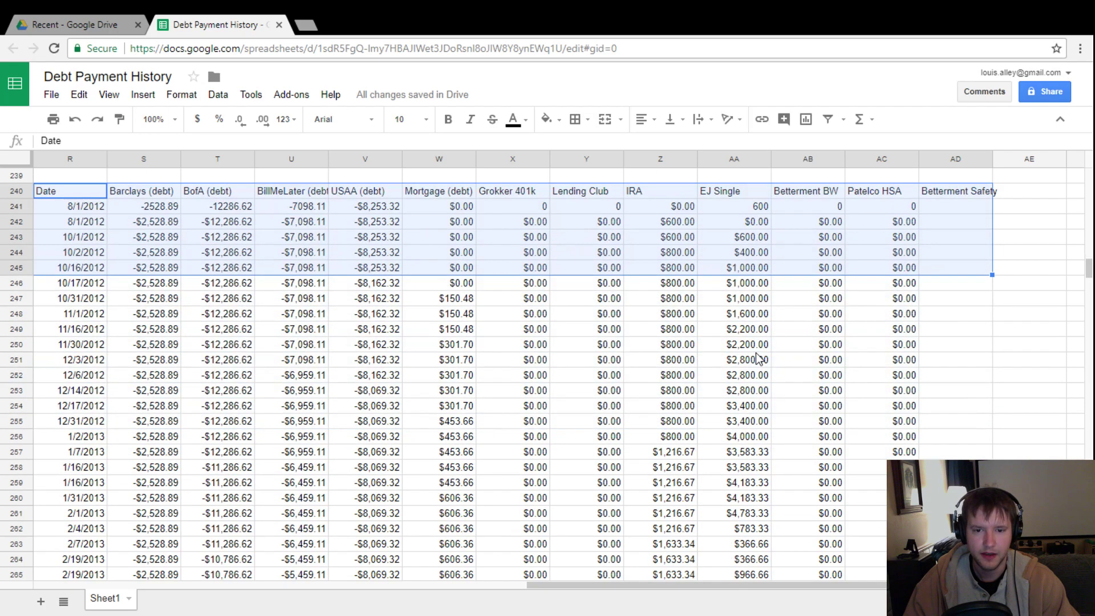
scroll(955, 466, "down", 15)
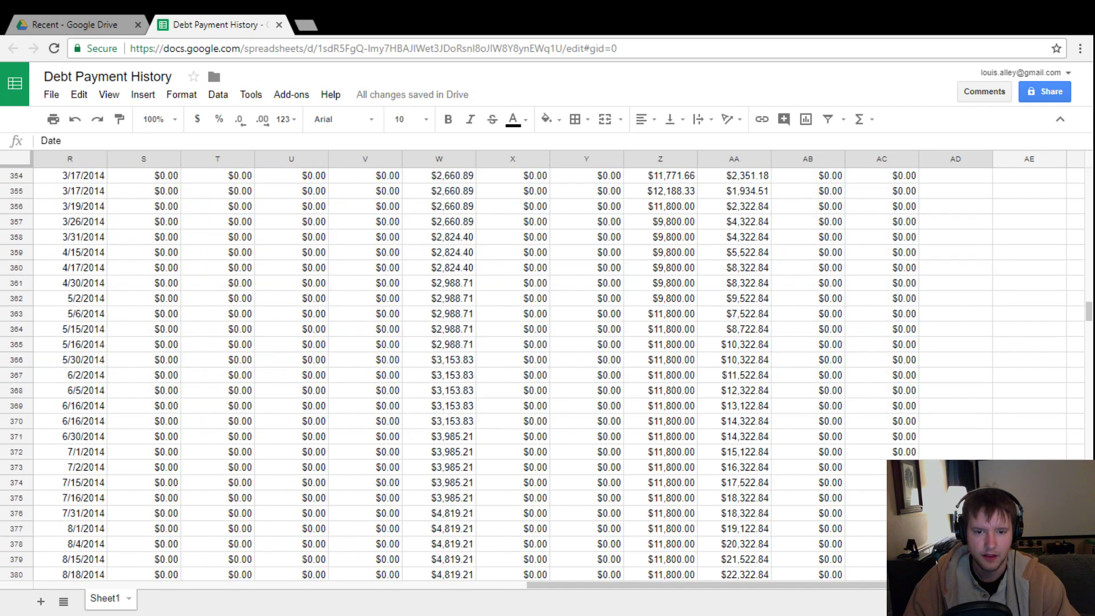
left_click(955, 466, "shift")
scroll(955, 467, "down", 3)
scroll(955, 467, "down", 20)
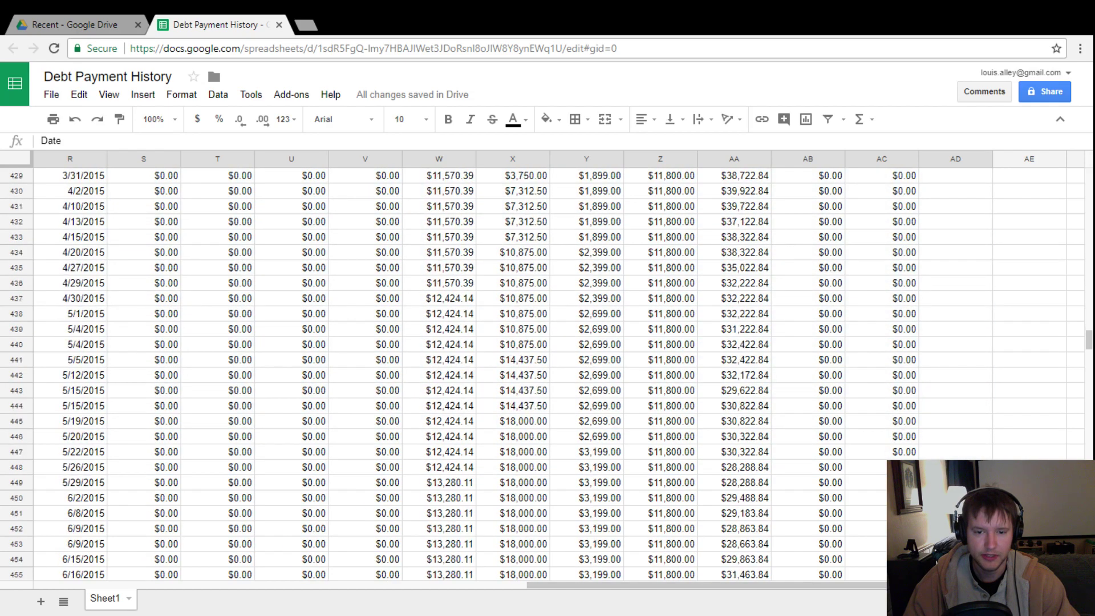
scroll(956, 466, "down", 6)
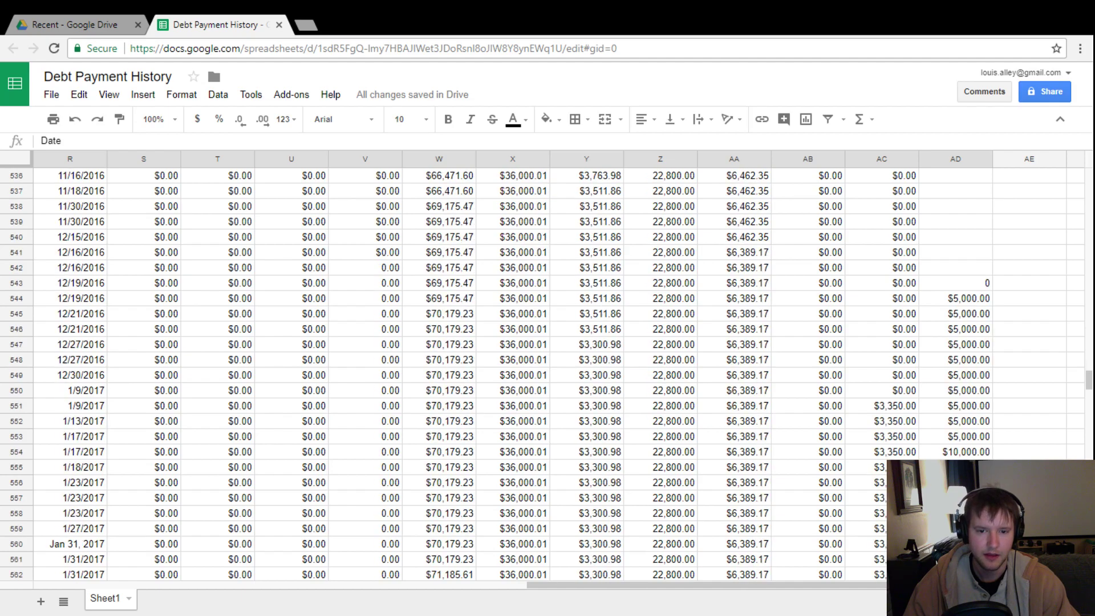
left_click(956, 466, "shift")
scroll(955, 467, "down", 17)
scroll(956, 466, "down", 15)
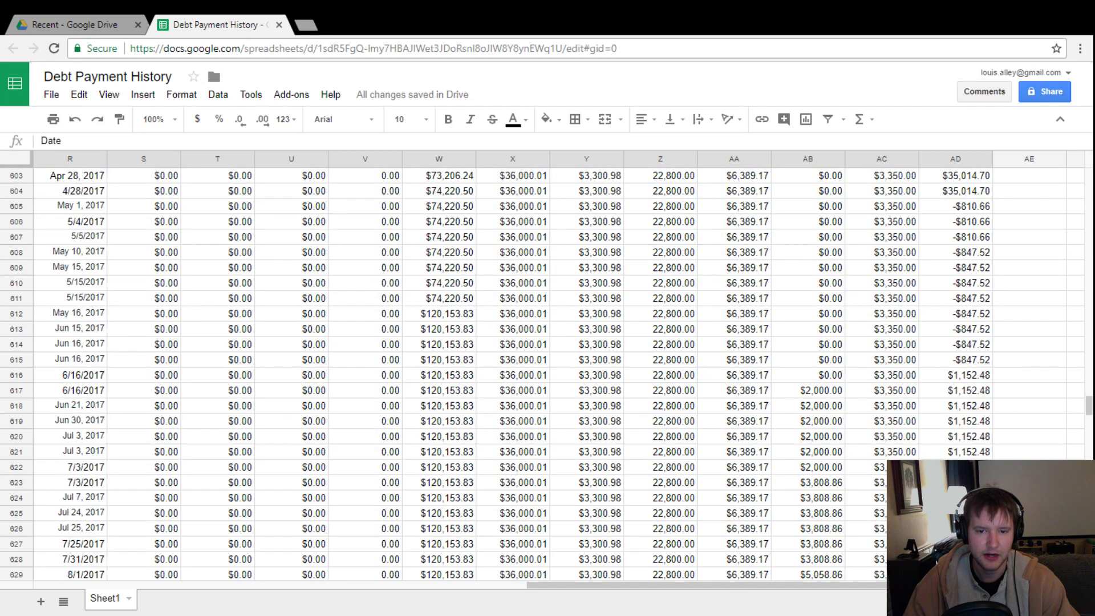
left_click(955, 421, "shift")
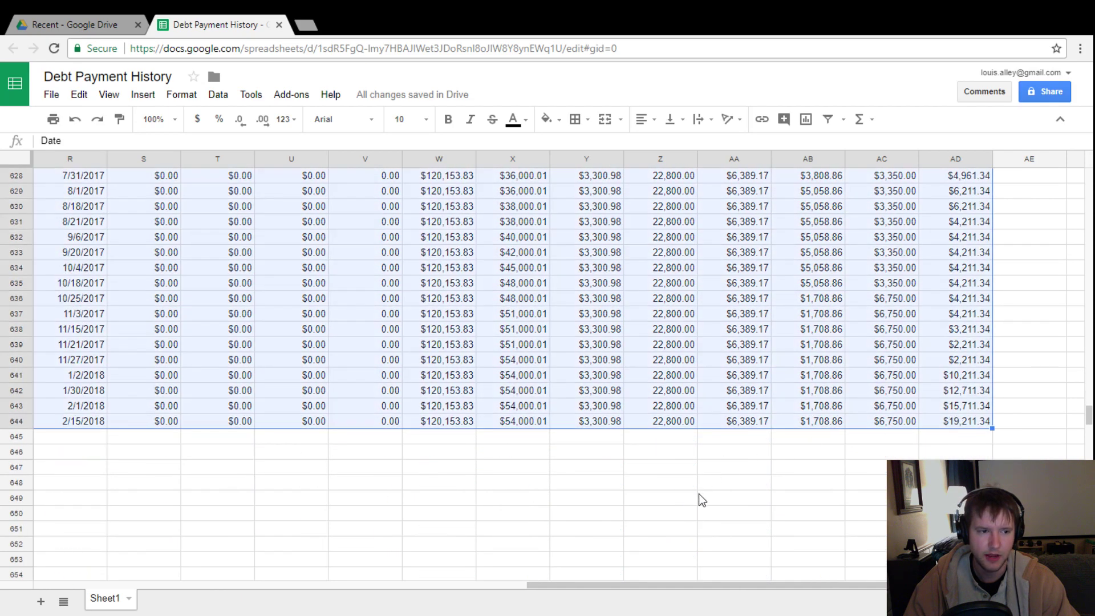
- Try charting the selected running balances as a stacked area chart, and delete the chart
scroll(707, 495, "up", 17)
scroll(716, 471, "up", 20)
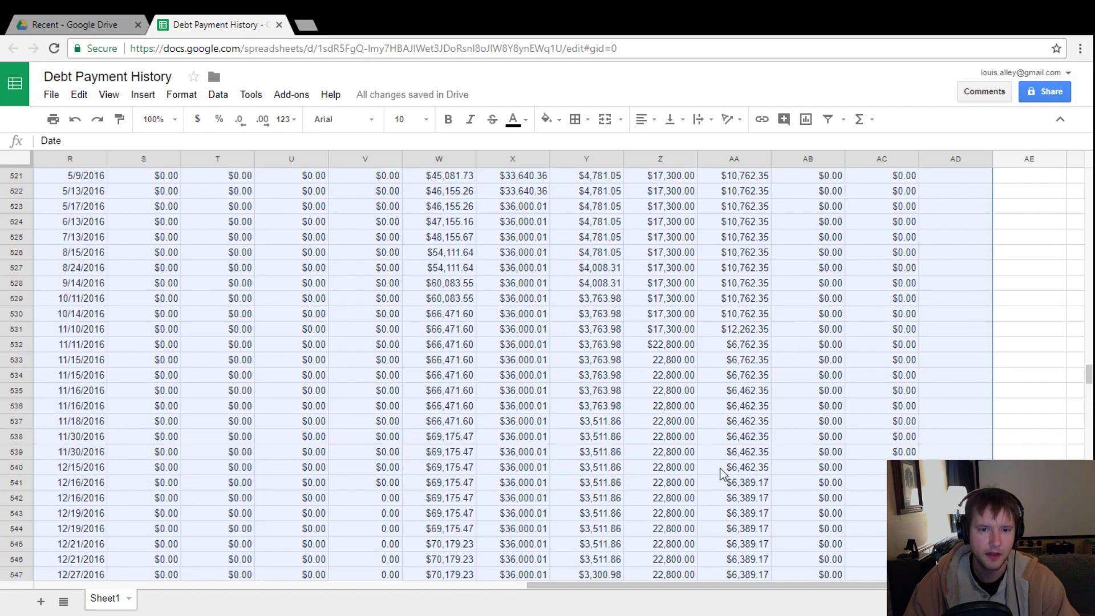
scroll(733, 450, "up", 10)
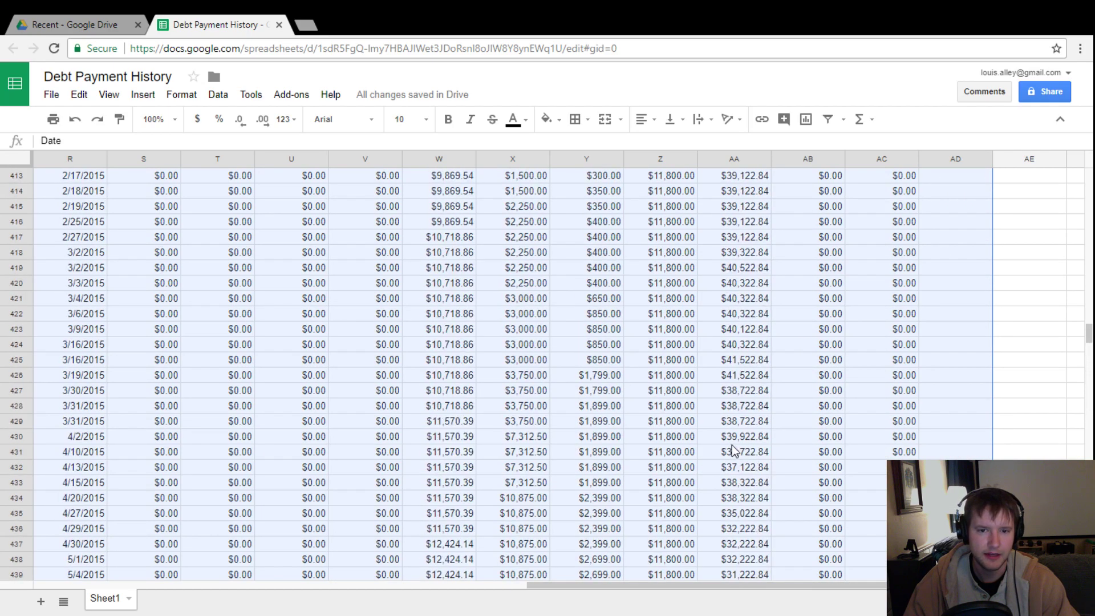
scroll(1089, 329, "up", 1)
left_click_drag(1090, 329, 1087, 264)
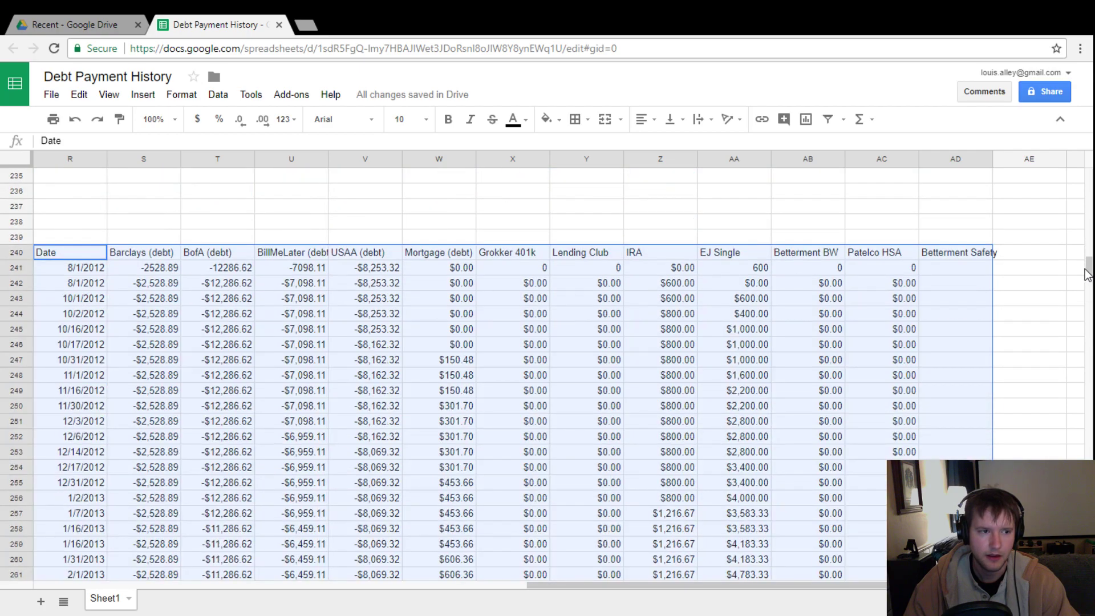
left_click(808, 120)
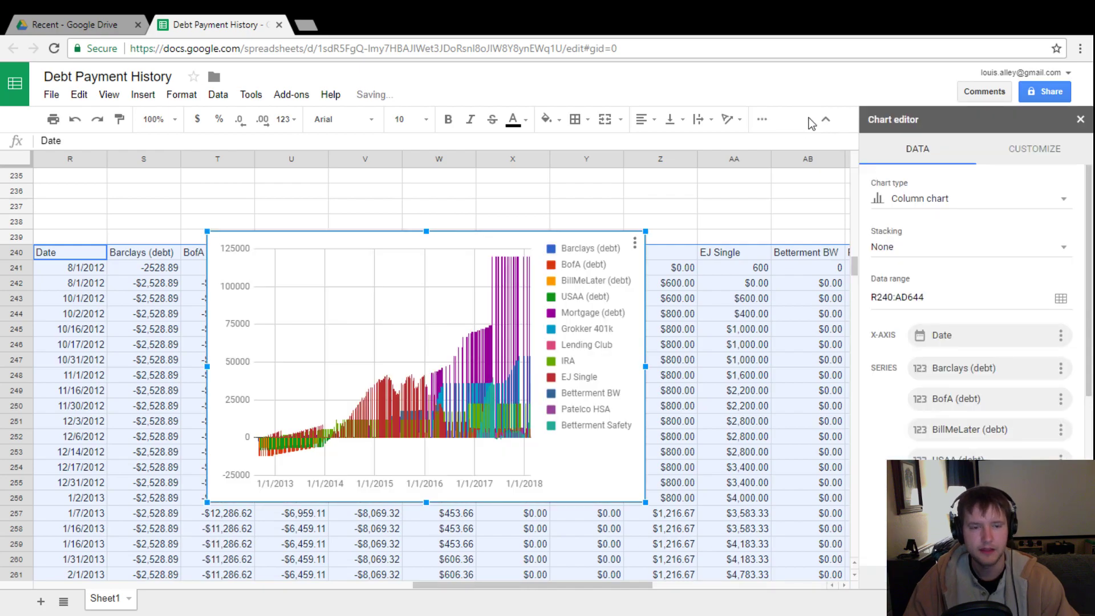
left_click(938, 204)
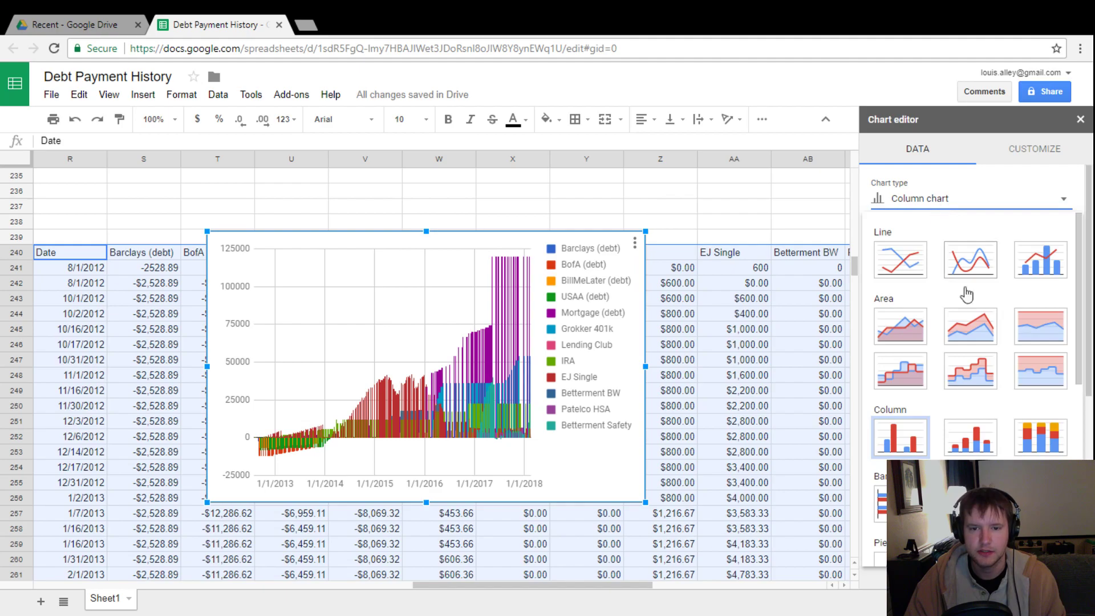
left_click(970, 327)
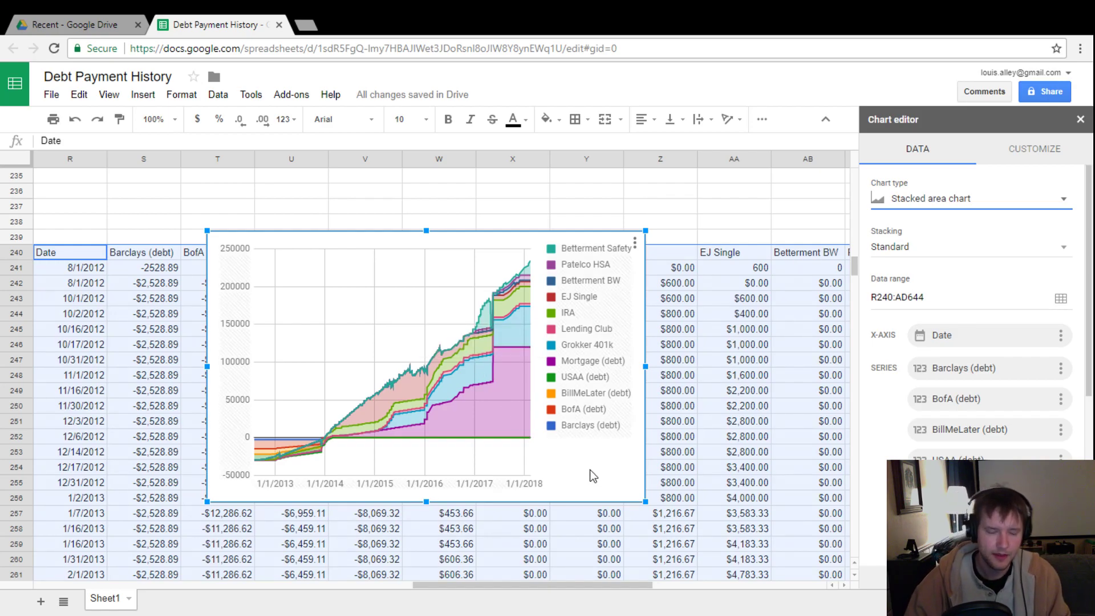
key("Delete")
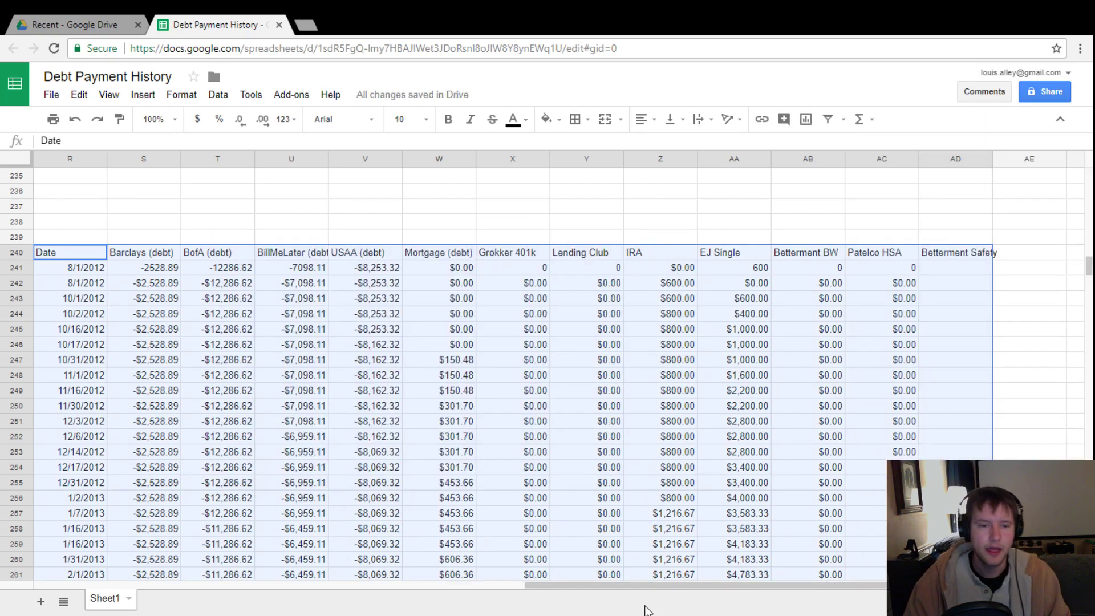
- Insert a new chart from the selected running balance range R240:AD644
left_click_drag(649, 586, 631, 553)
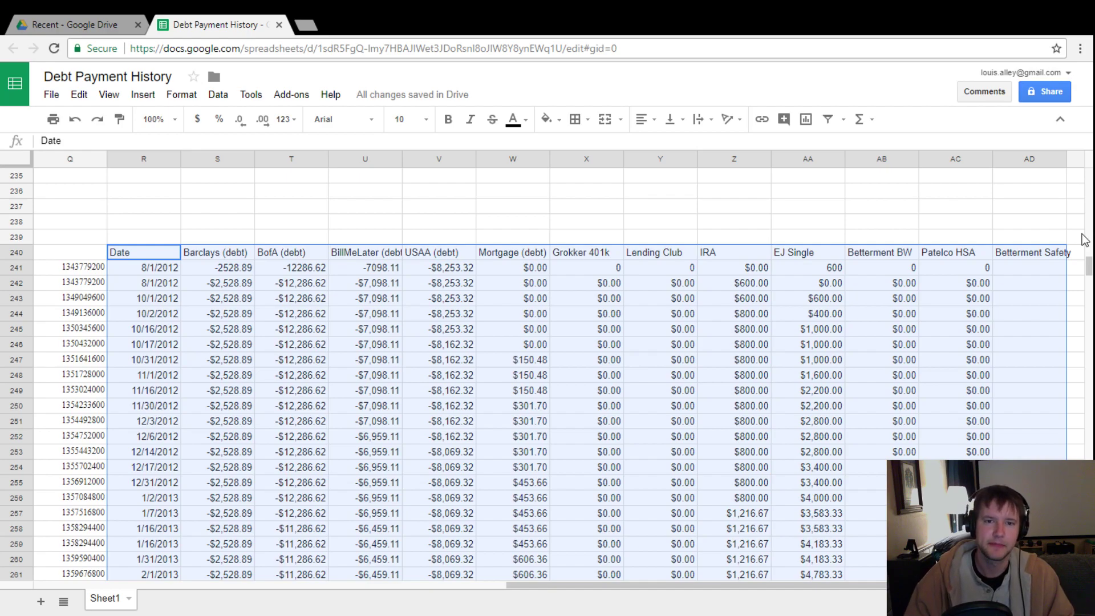
left_click(806, 119)
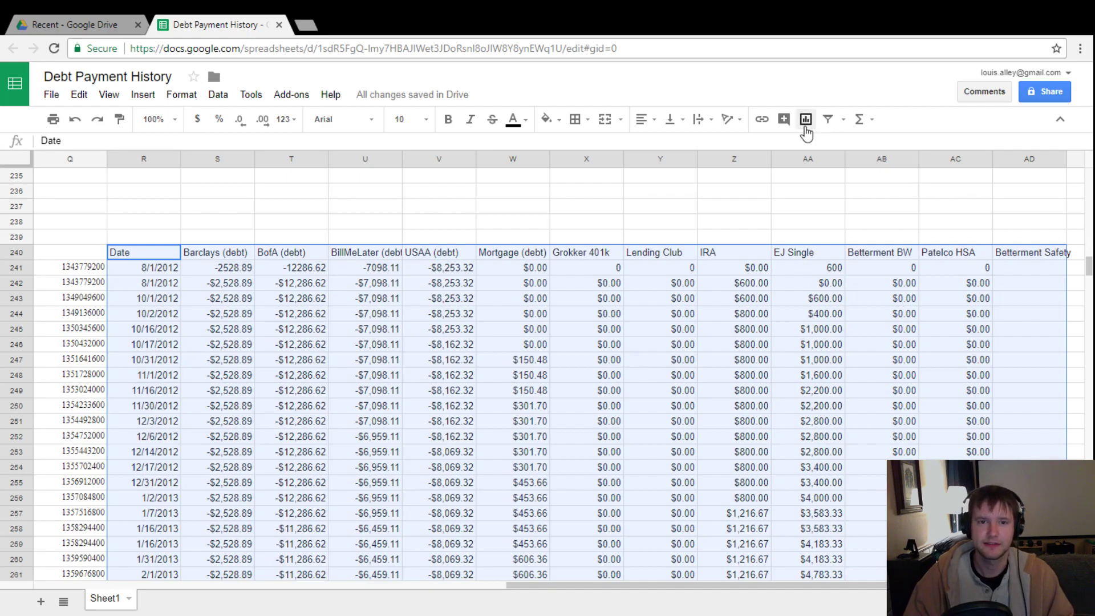